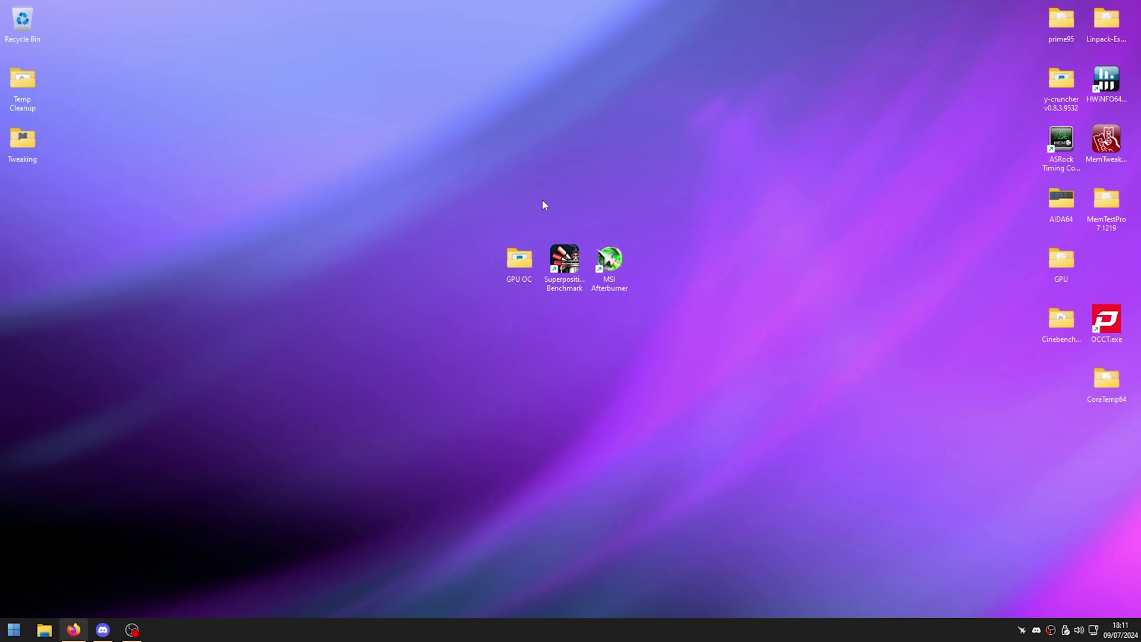
Launch MSI Afterburner and open the GPU OC folder from the desktop.
double_click(610, 264)
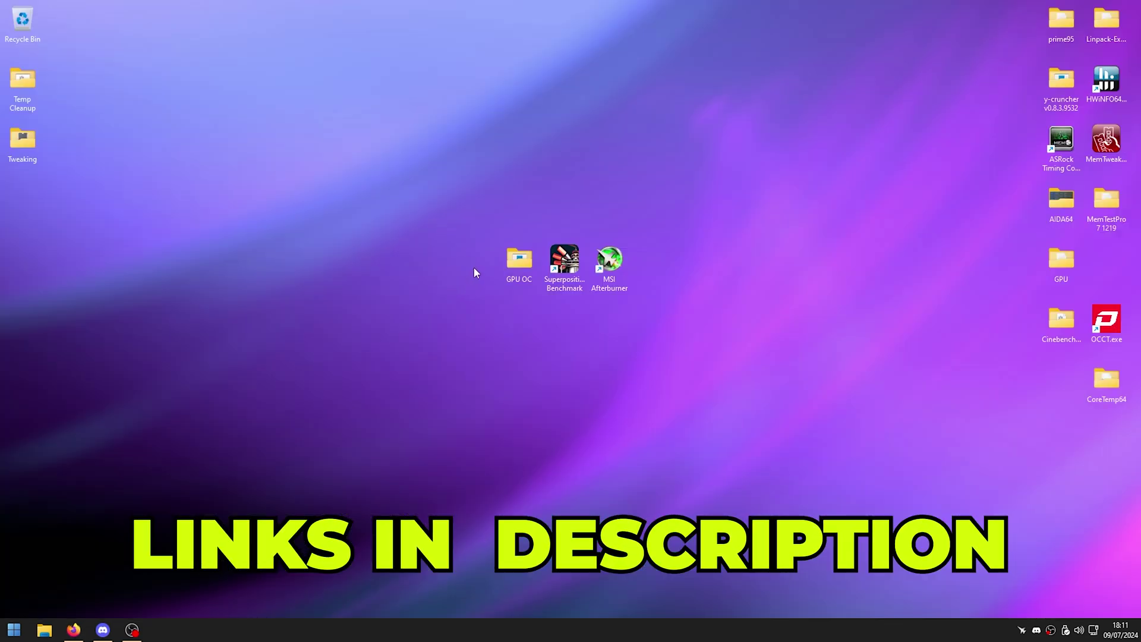
double_click(519, 260)
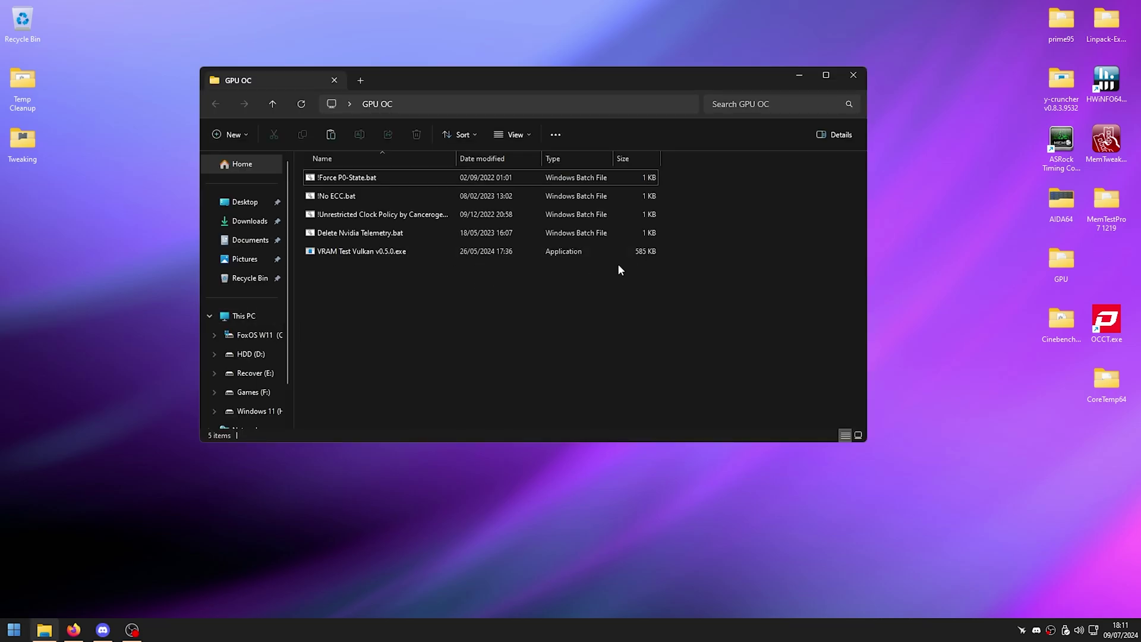
Select the four batch files, dismiss their context menu, and minimize the GPU OC folder window.
left_click_drag(698, 244, 615, 172)
right_click(615, 173)
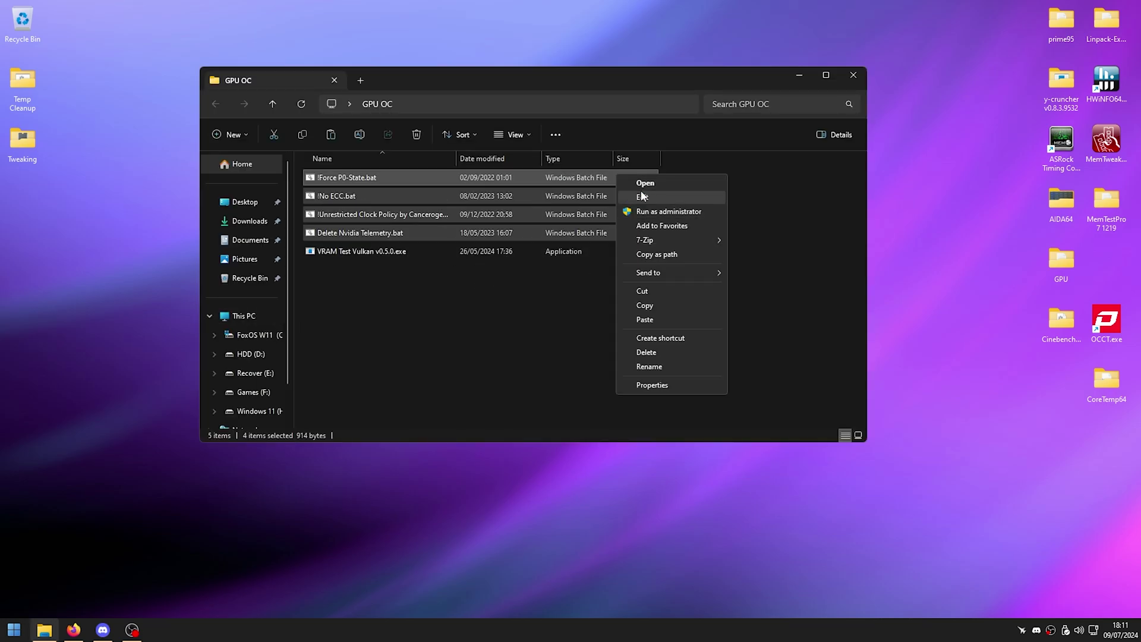
left_click(359, 280)
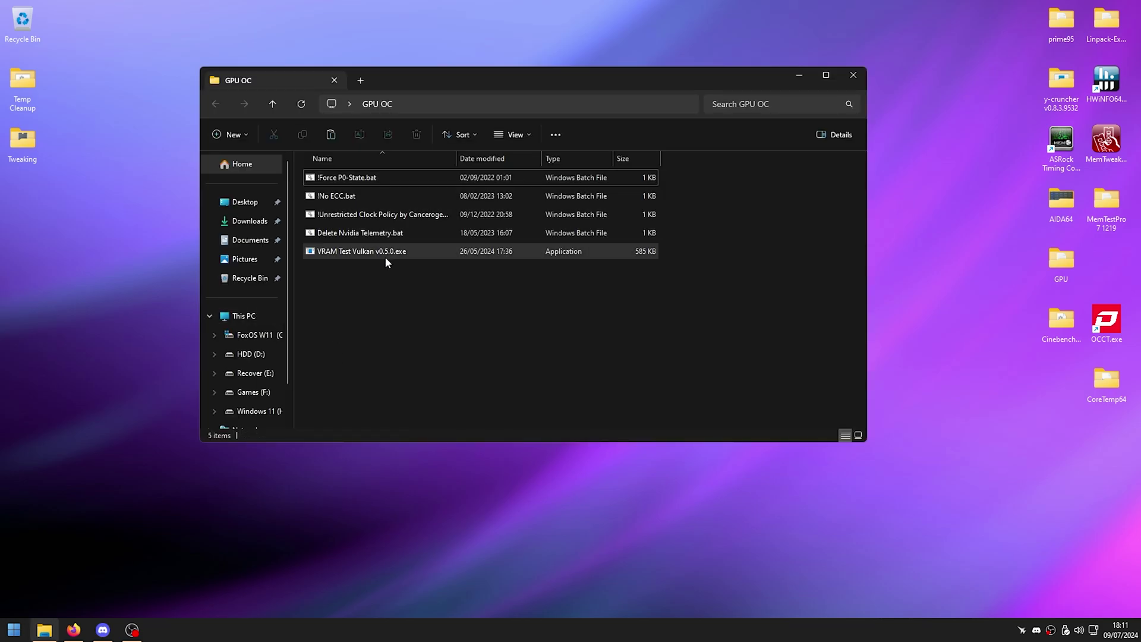
left_click(799, 74)
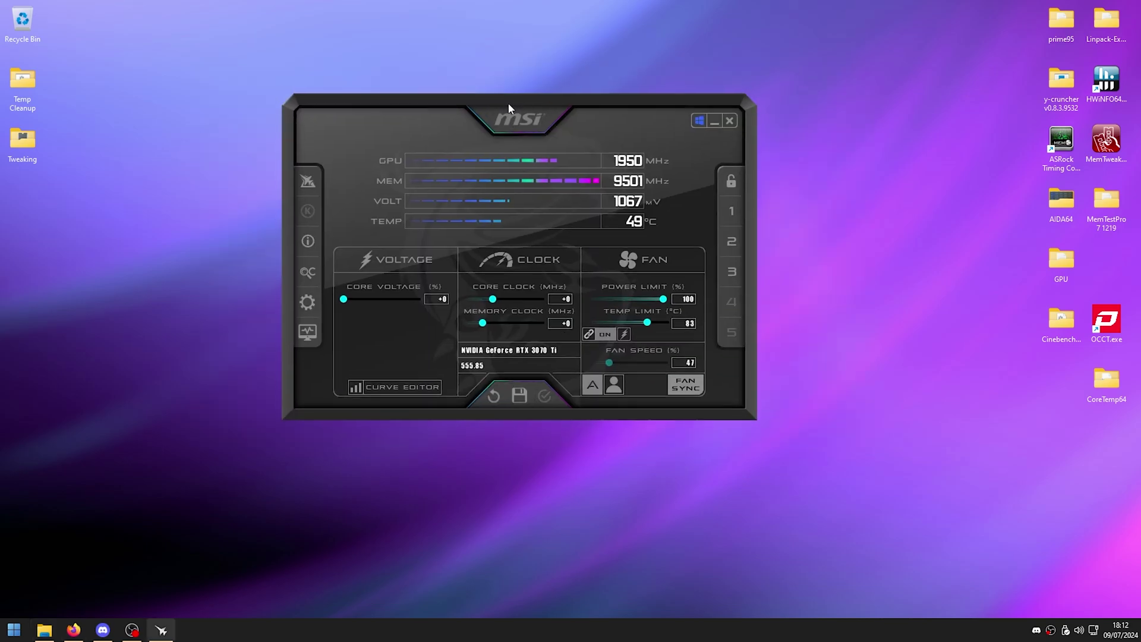
In the curve editor, lock the GPU to the 1000 mV point and apply it.
key("ctrl+f")
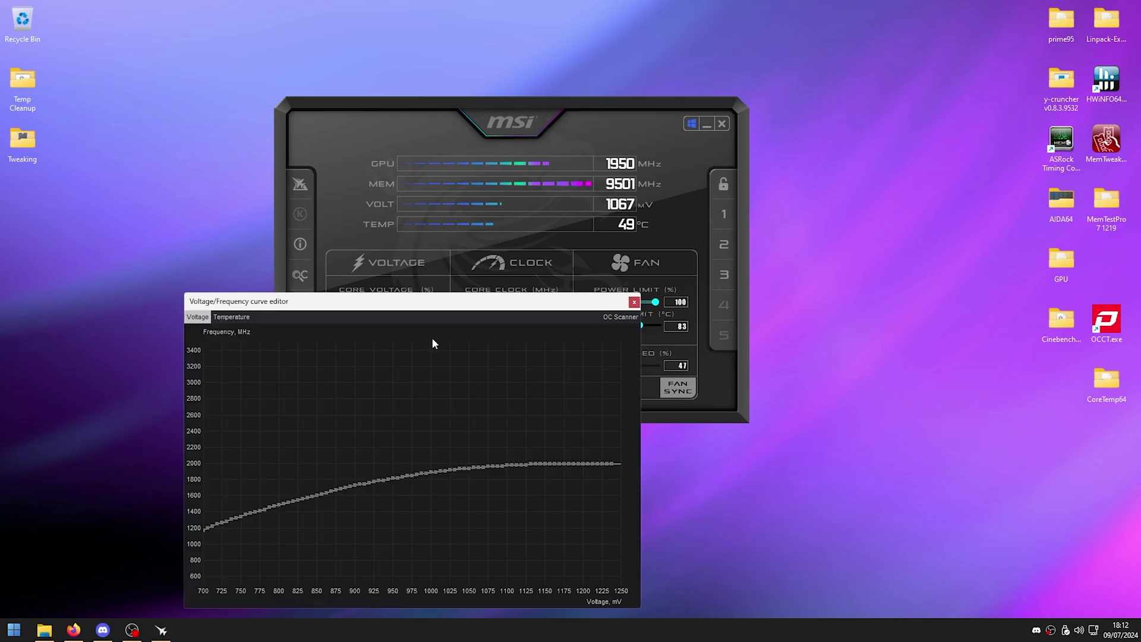
left_click(483, 466)
left_click_drag(484, 307, 468, 255)
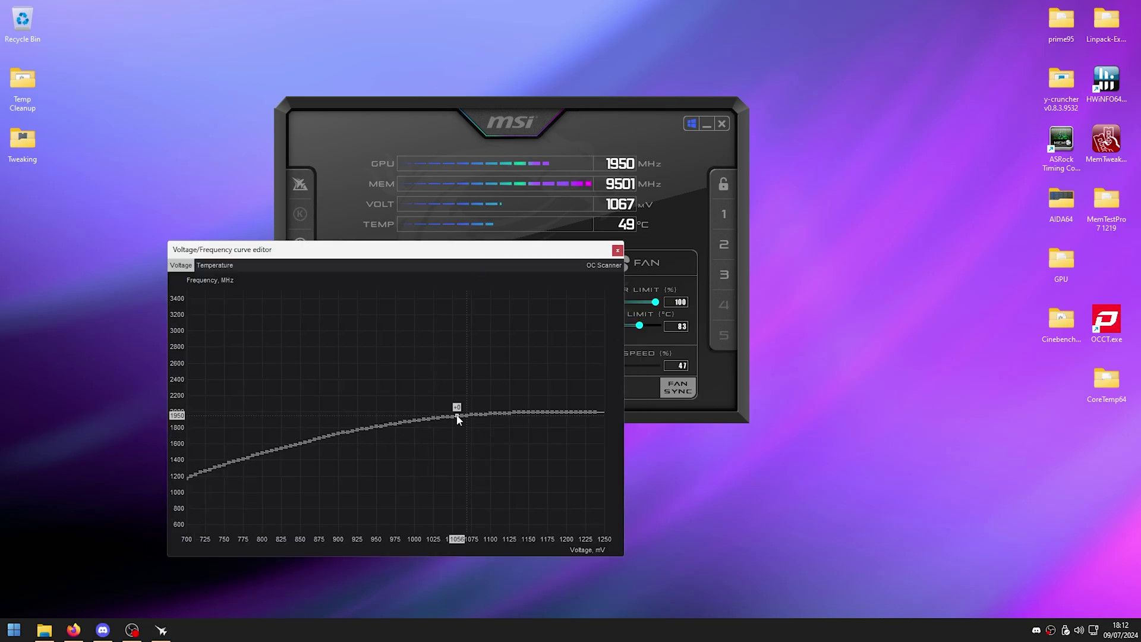
key("Up")
key("Up")
key("Up")
key("Down")
key("Down")
left_click(415, 421)
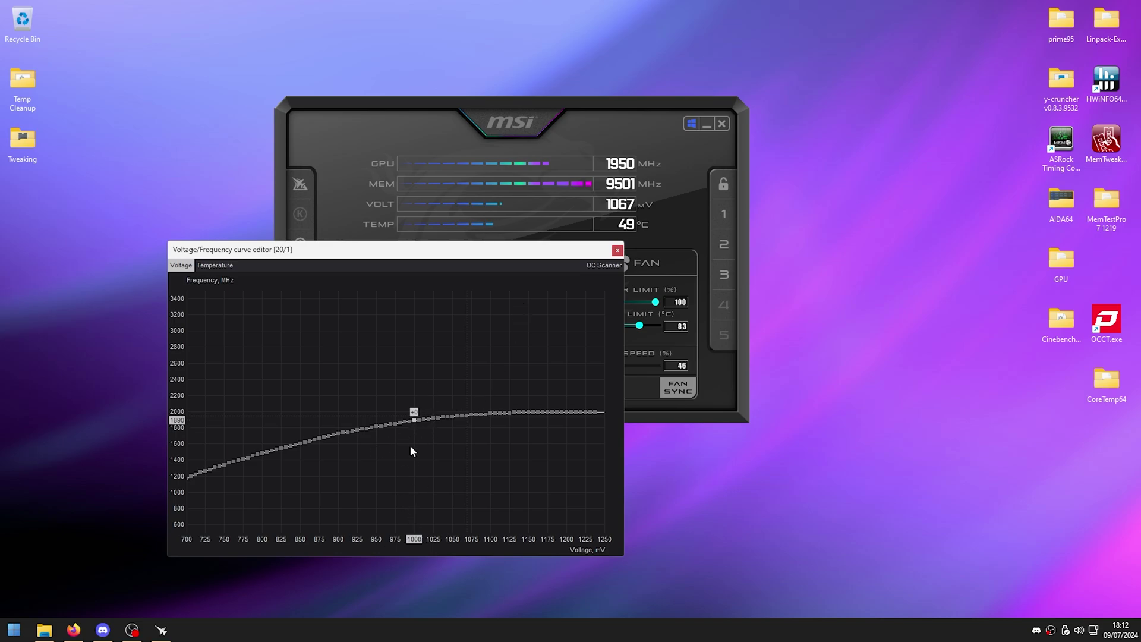
left_click(544, 399)
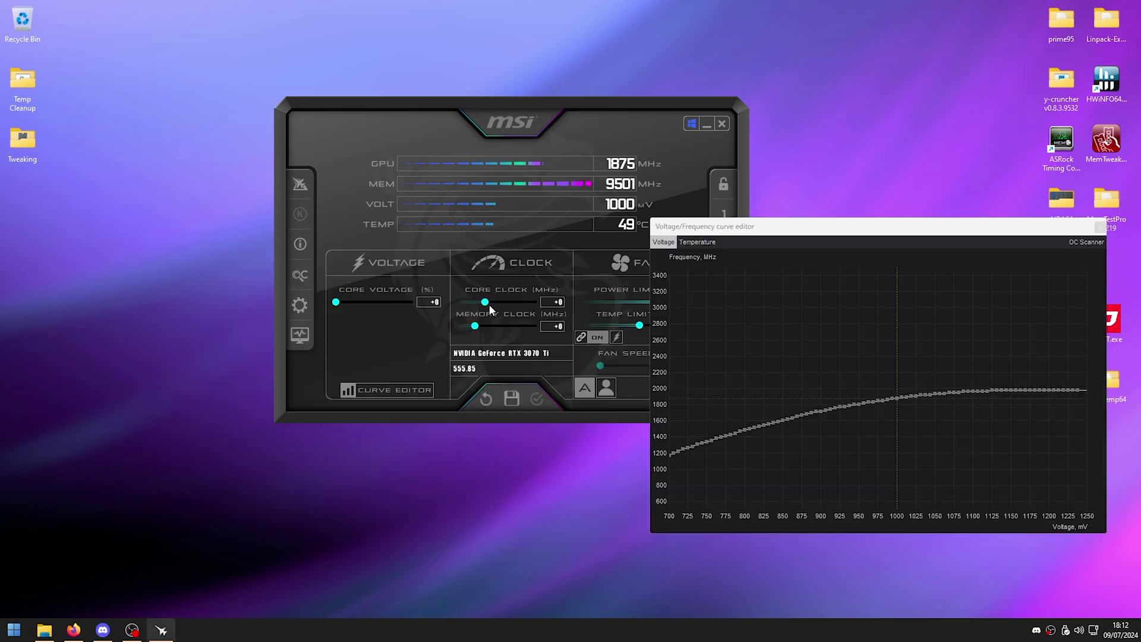
Reset the core clock offset to +0, reopen the GPU OC folder and select the four batch files.
left_click_drag(490, 308, 457, 305)
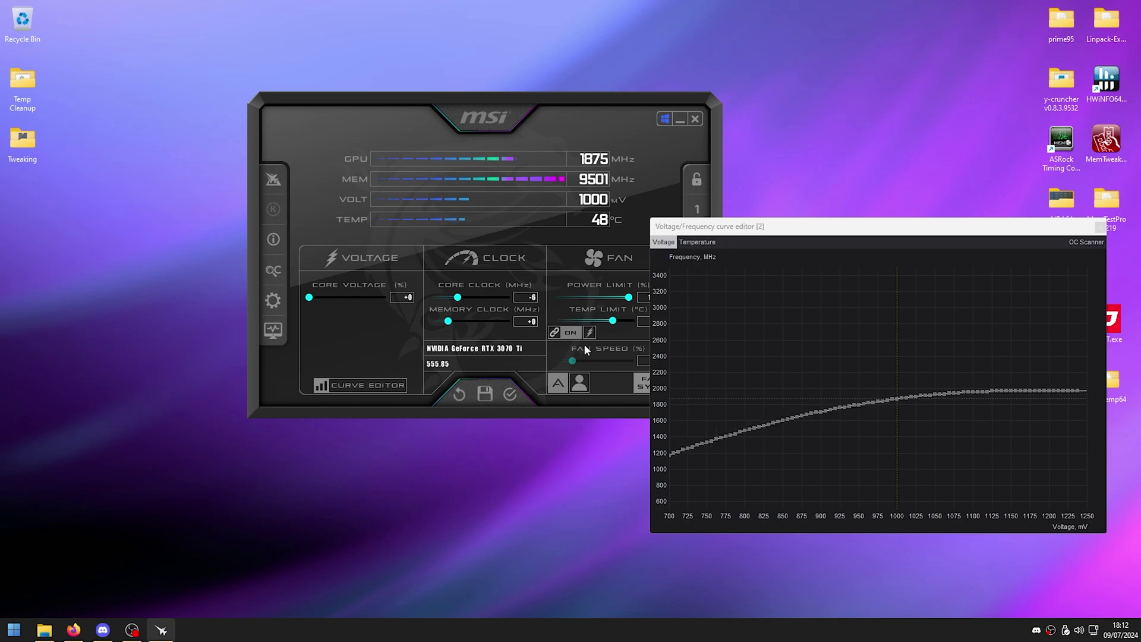
left_click_drag(515, 259, 438, 257)
key("Right")
key("Right")
key("Right")
key("Right")
key("Right")
key("Right")
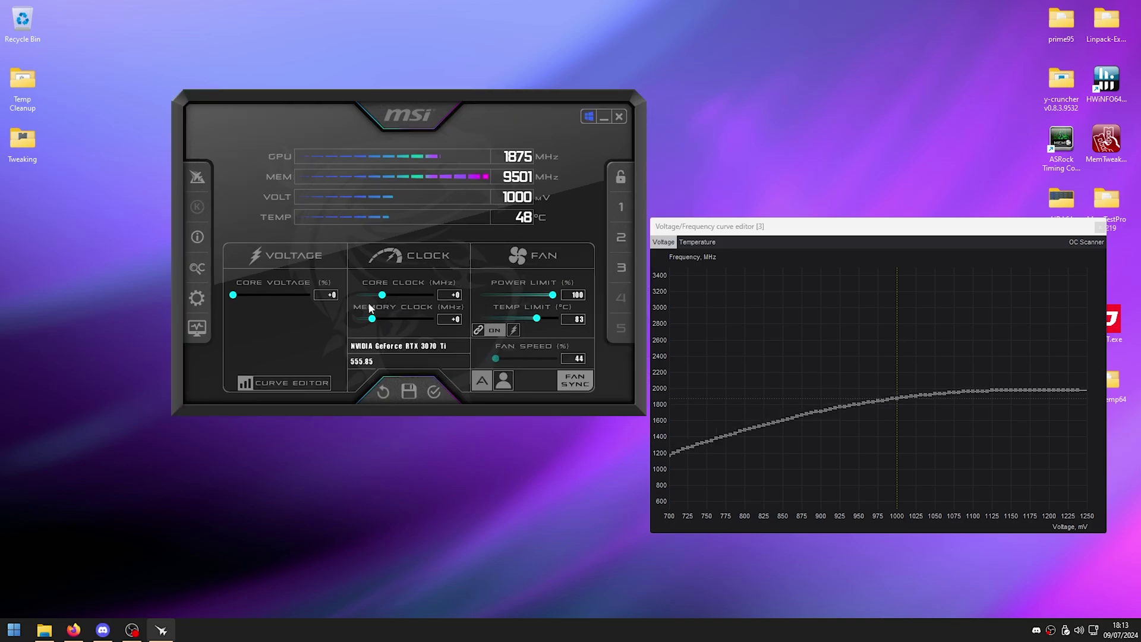
left_click_drag(447, 247, 416, 246)
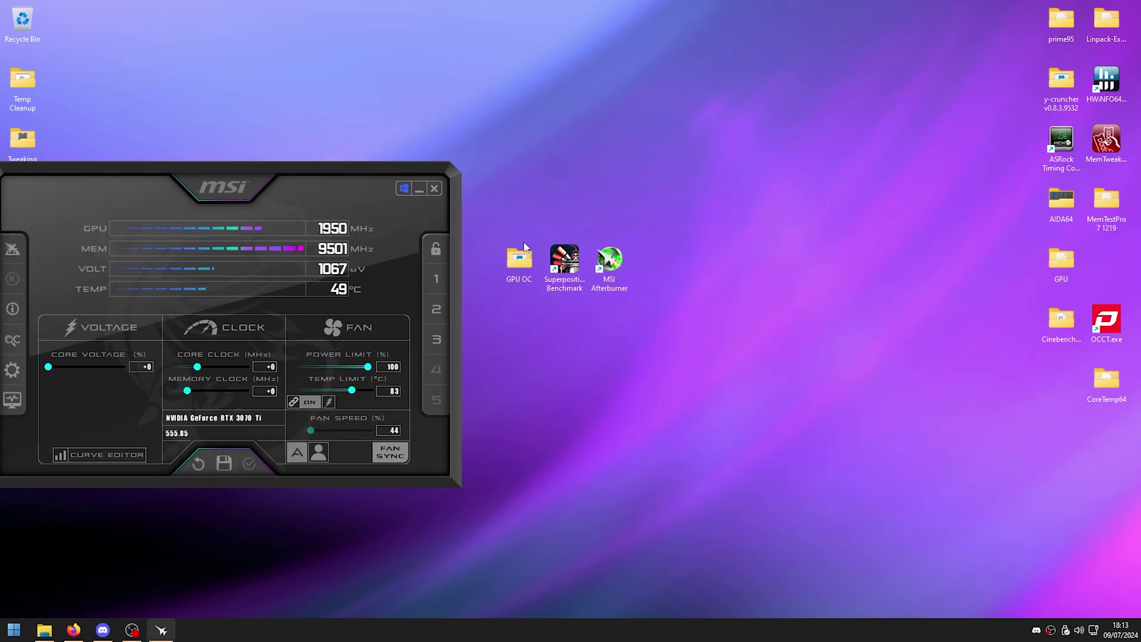
double_click(517, 273)
left_click_drag(714, 237, 372, 187)
Dismiss the batch files' context menu and close the GPU OC folder window.
right_click(377, 181)
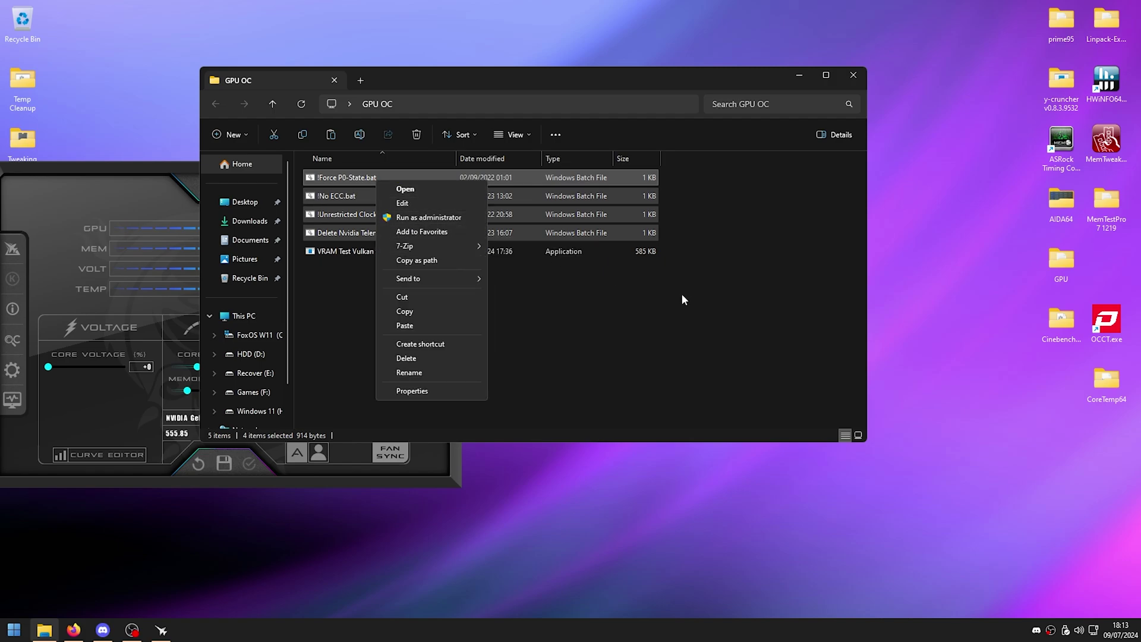
left_click(850, 82)
left_click(854, 78)
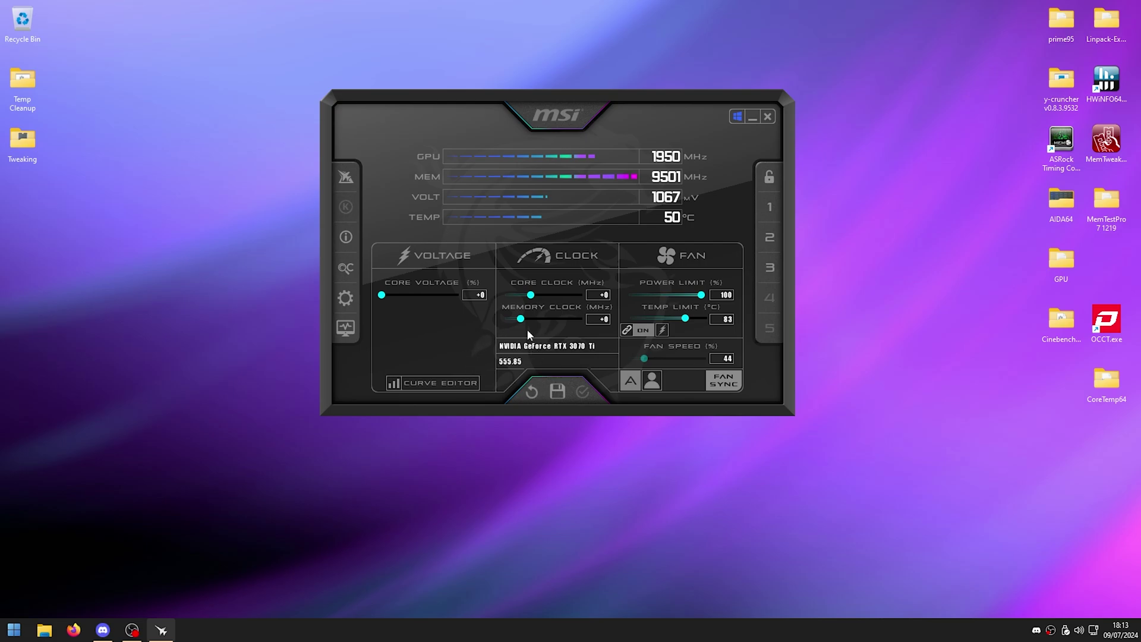
In Afterburner settings, keep voltage control set to third party.
left_click(345, 300)
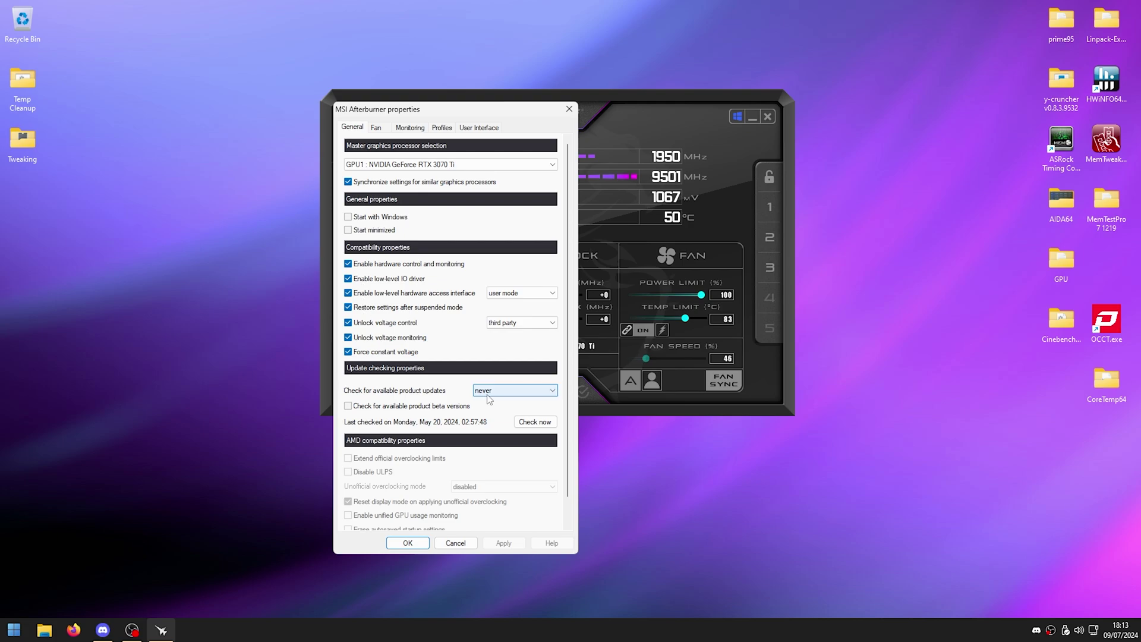
left_click(506, 324)
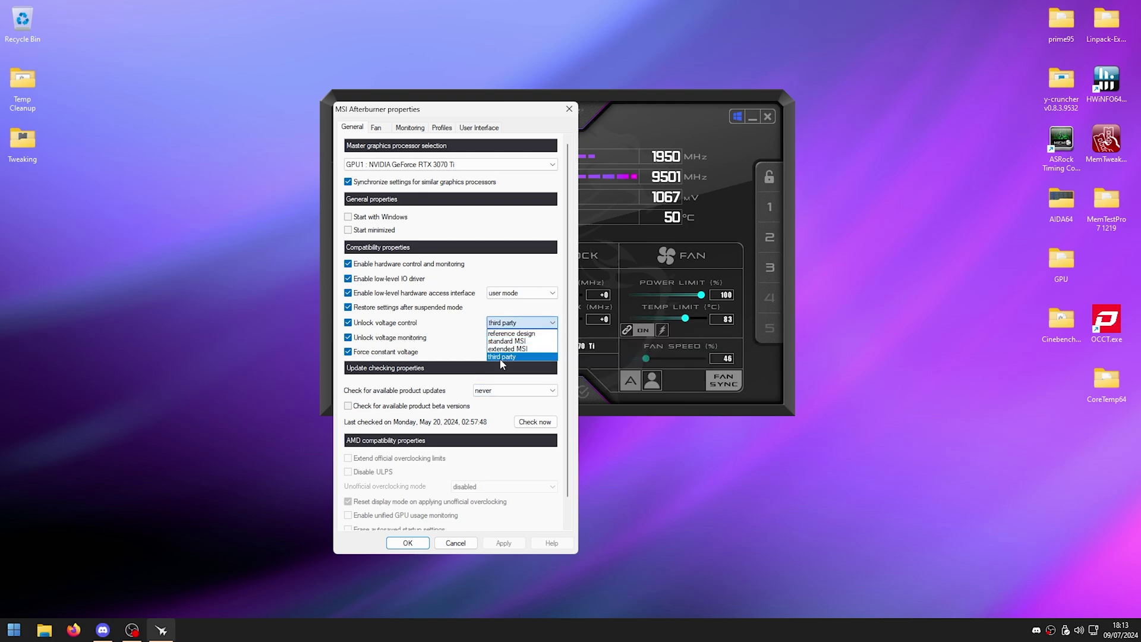
left_click(501, 357)
Enable user-defined software automatic fan control with the custom fan curve and apply it.
left_click(377, 128)
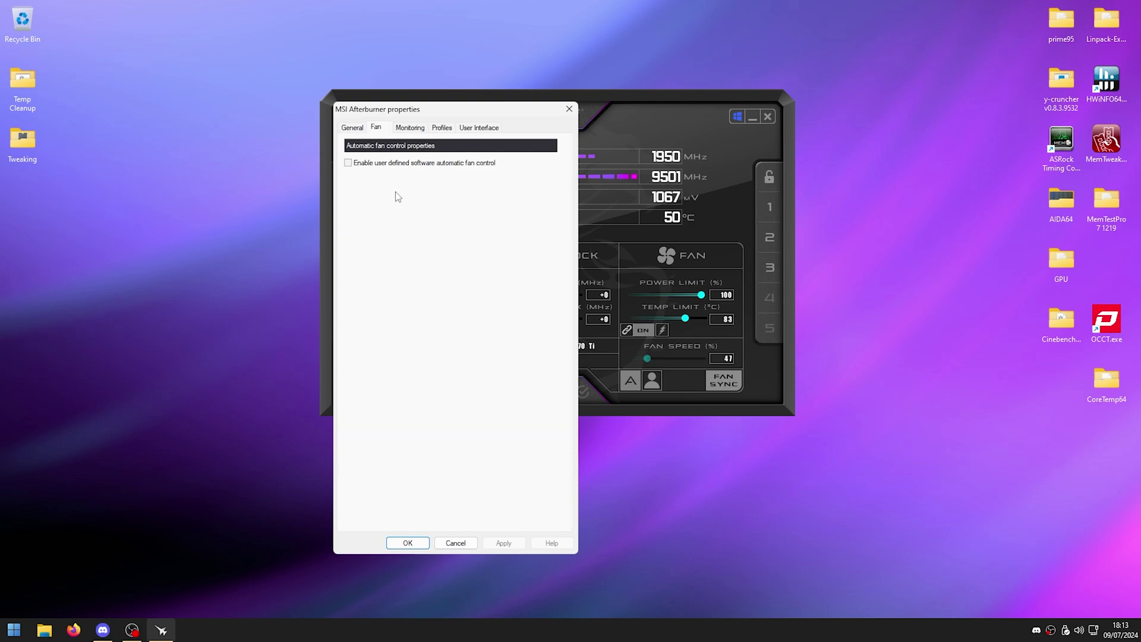
left_click(389, 164)
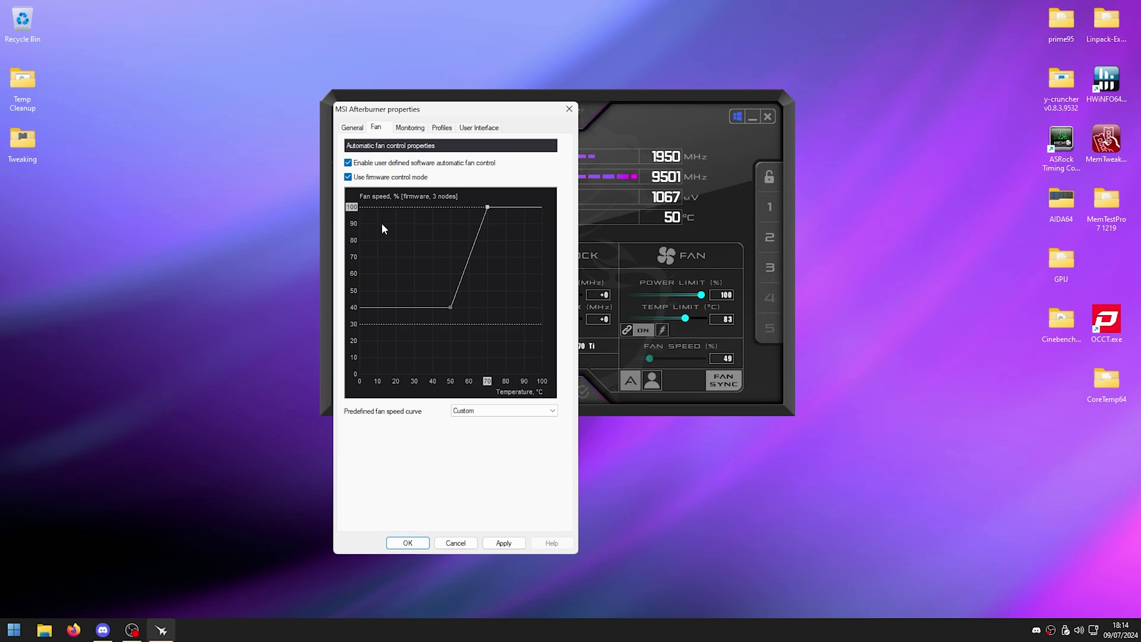
left_click(503, 543)
left_click(406, 129)
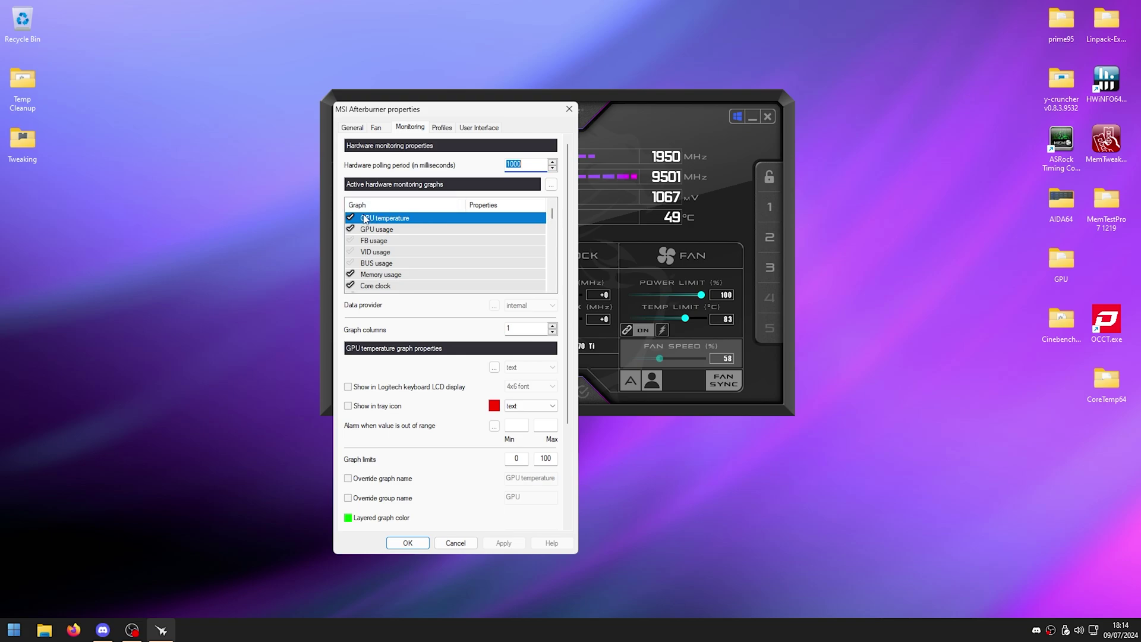
Look through the Monitoring graph list and the User Interface settings.
scroll(382, 238, "down", 2)
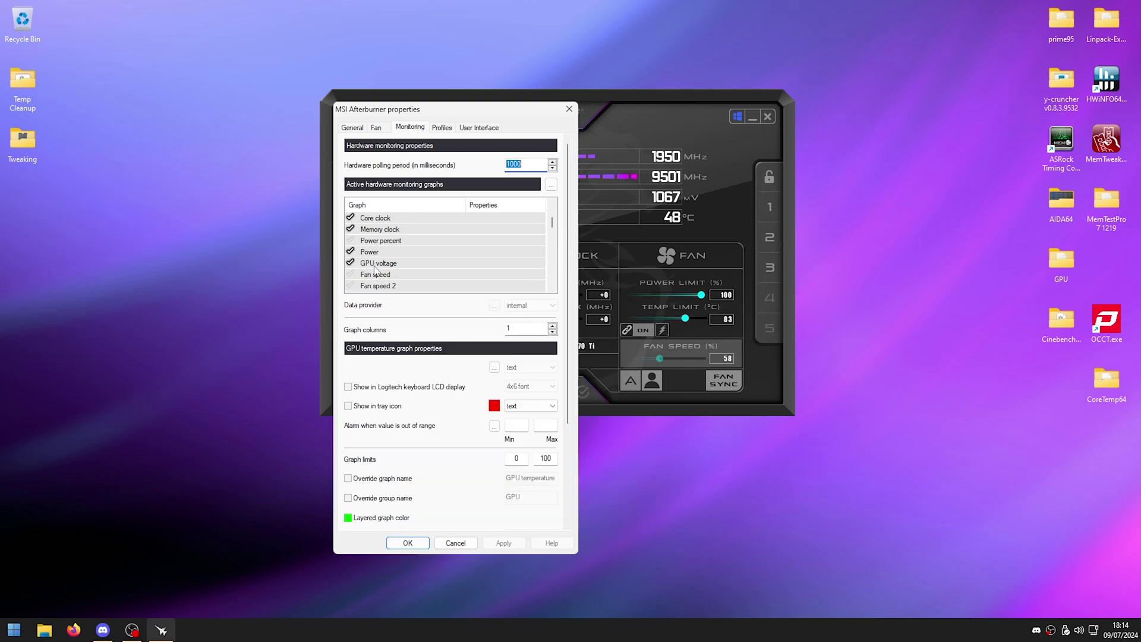
scroll(390, 274, "down", 3)
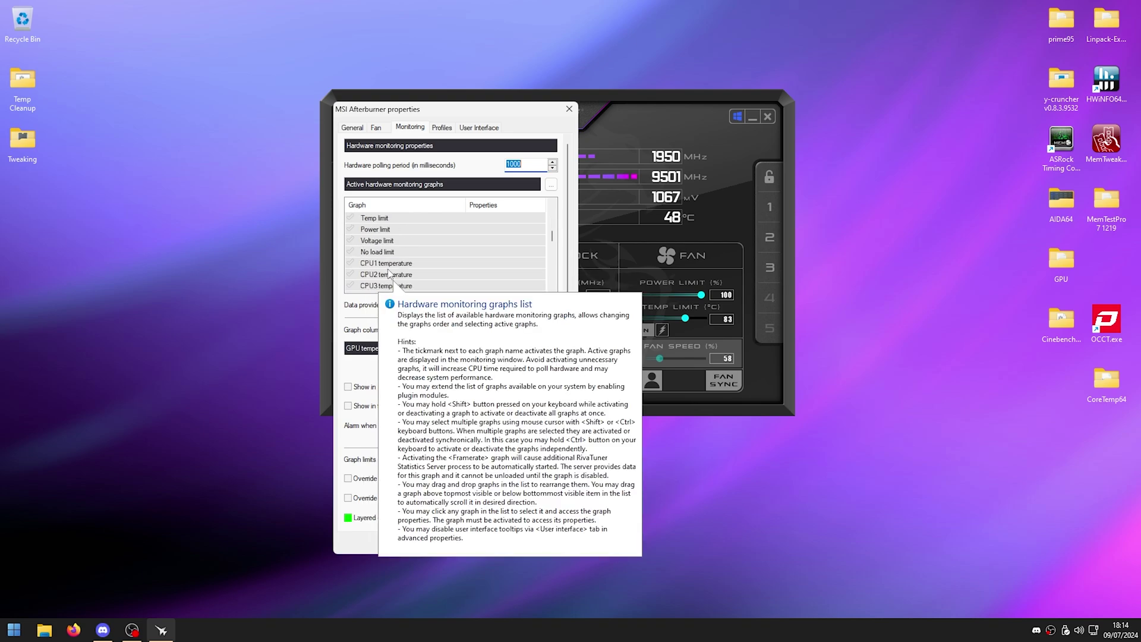
scroll(412, 265, "down", 3)
left_click(479, 127)
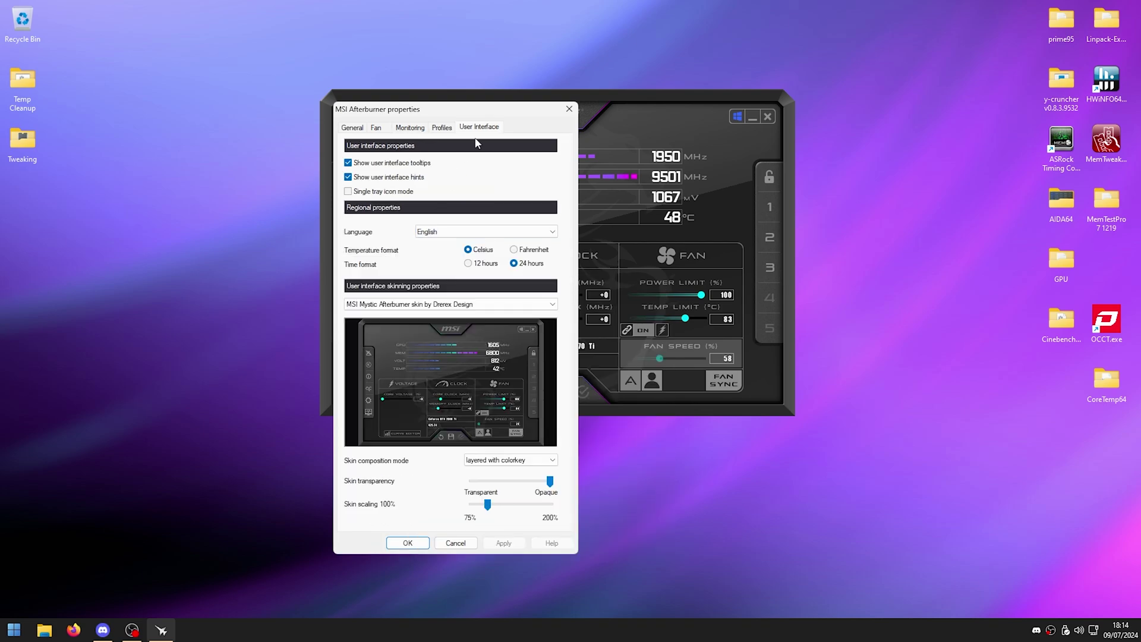
left_click_drag(432, 115, 430, 103)
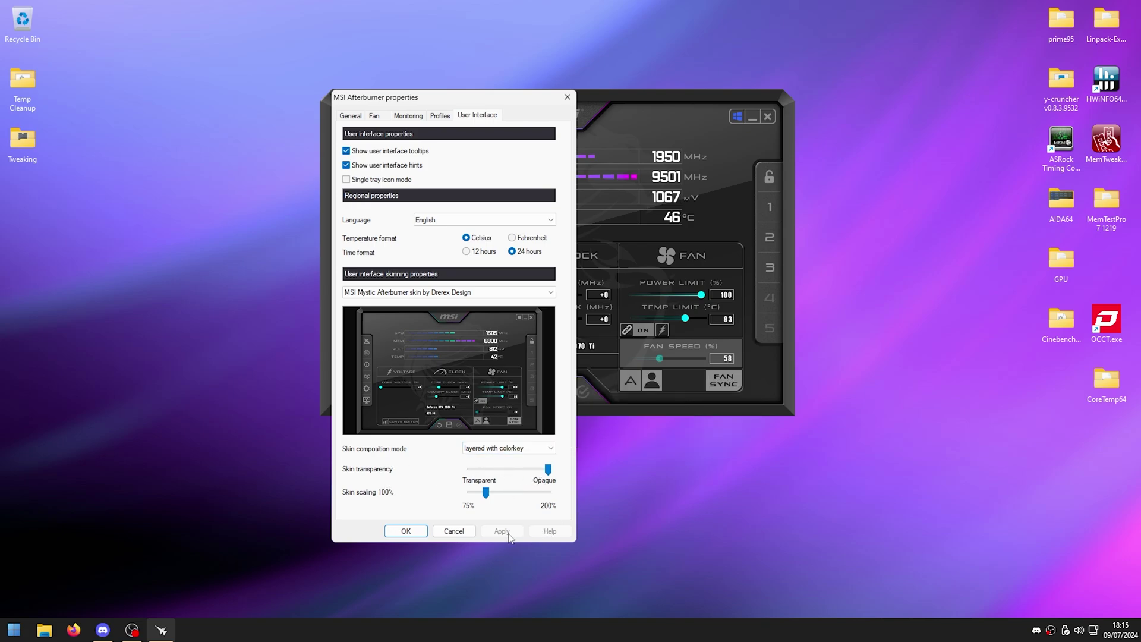
Close the properties window with OK and raise power limit to 104%, temp limit to 90 °C.
left_click(350, 116)
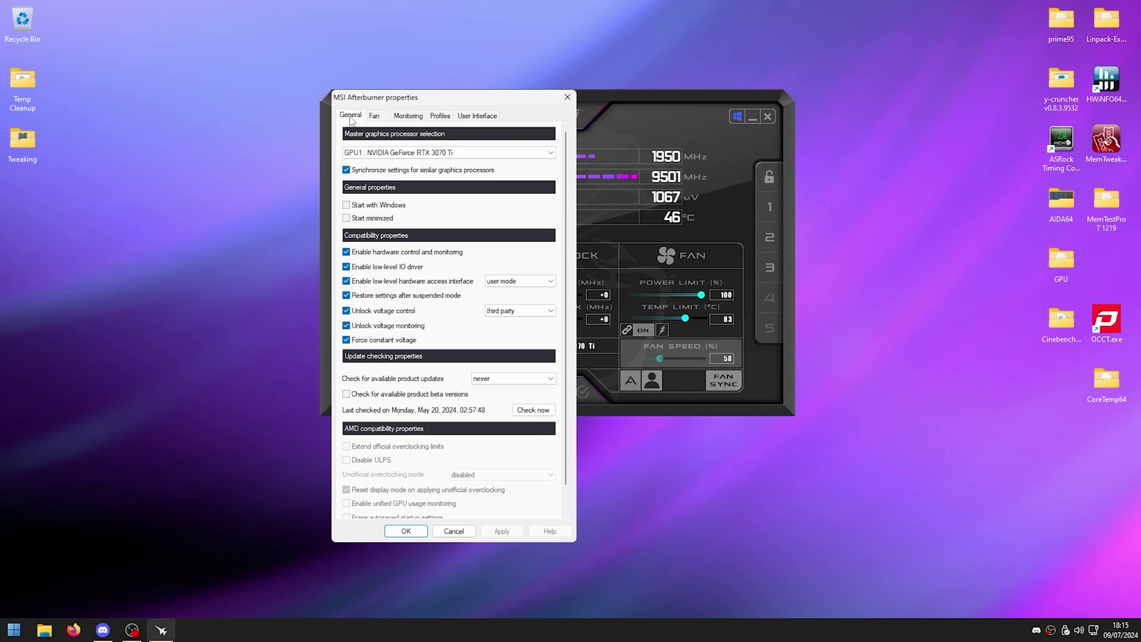
left_click(406, 530)
mouse_move(552, 97)
left_mouse_down()
mouse_move(533, 79)
mouse_move(567, 88)
mouse_move(541, 85)
left_mouse_up()
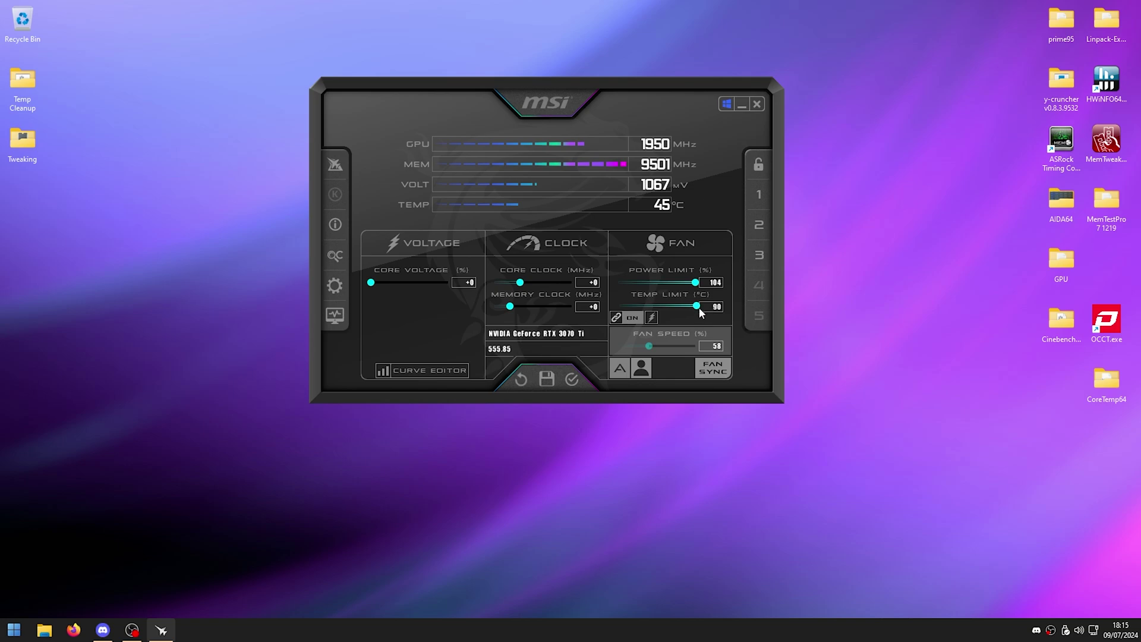
Raise core voltage to +100 and apply the new voltage and limit settings.
left_click_drag(371, 282, 448, 283)
left_click_drag(507, 104, 469, 101)
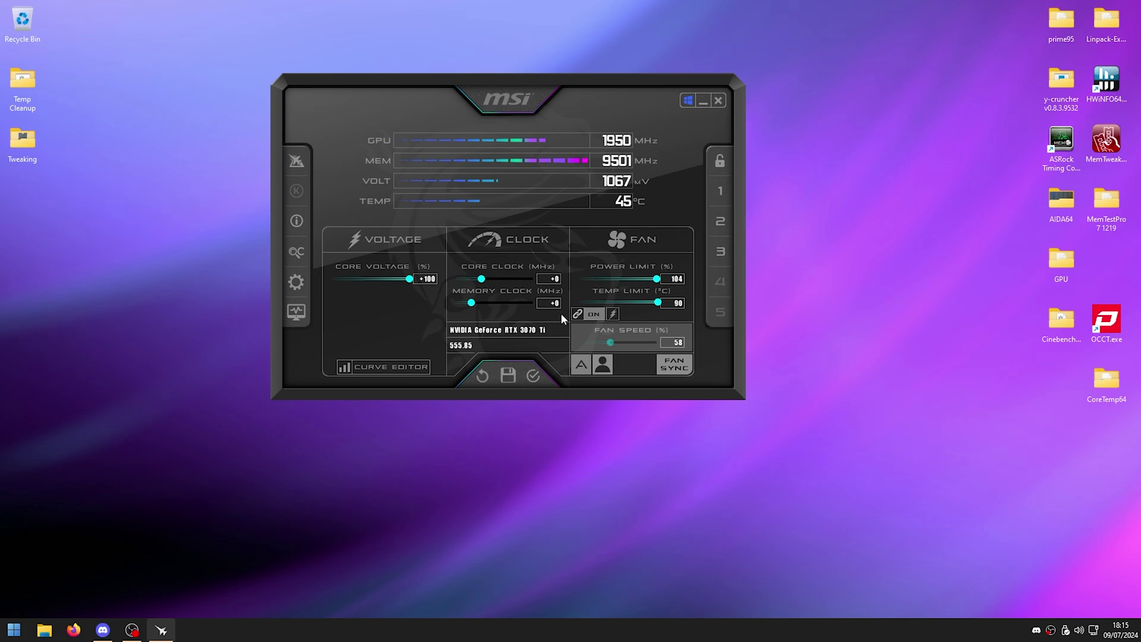
left_click(534, 375)
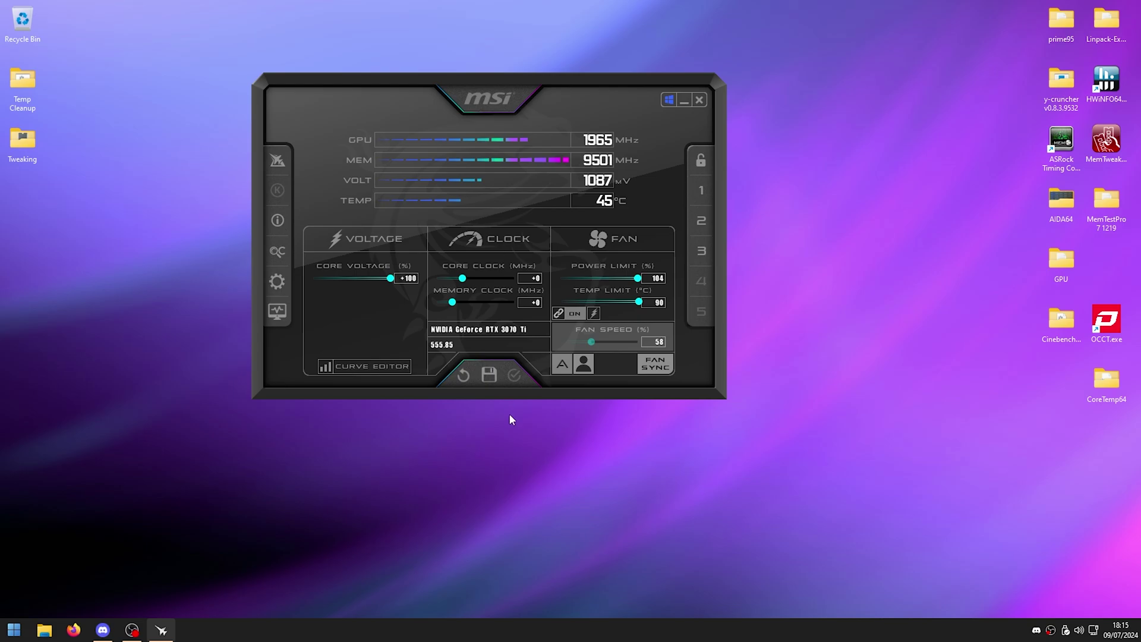
Open the detached hardware monitor and select the Superposition Benchmark shortcut.
left_click_drag(468, 83, 434, 46)
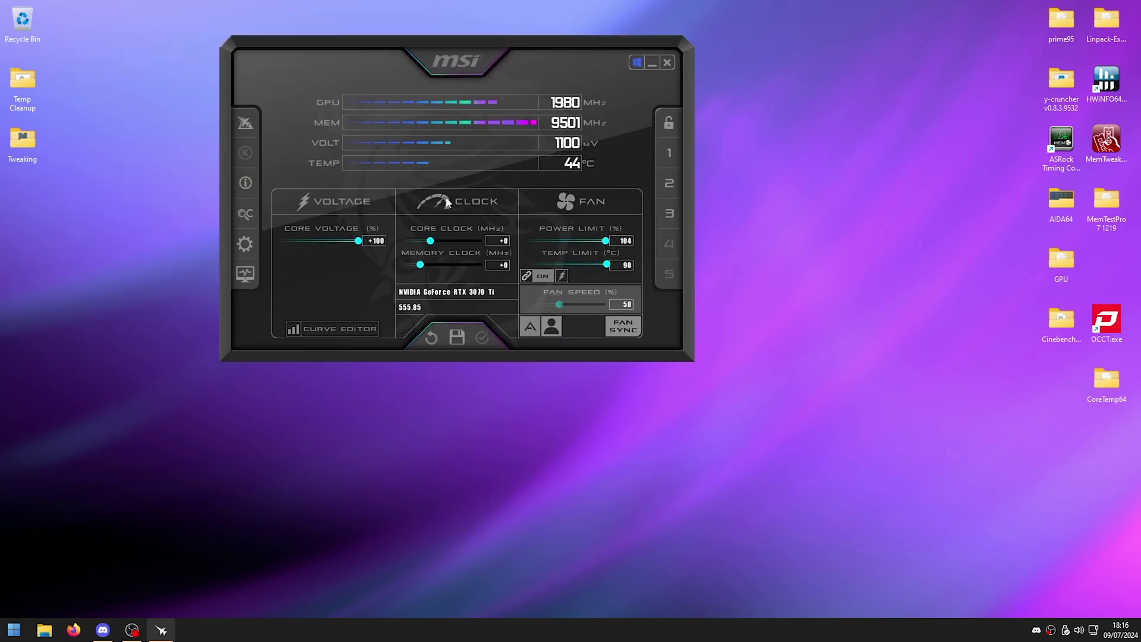
left_click_drag(324, 60, 153, 19)
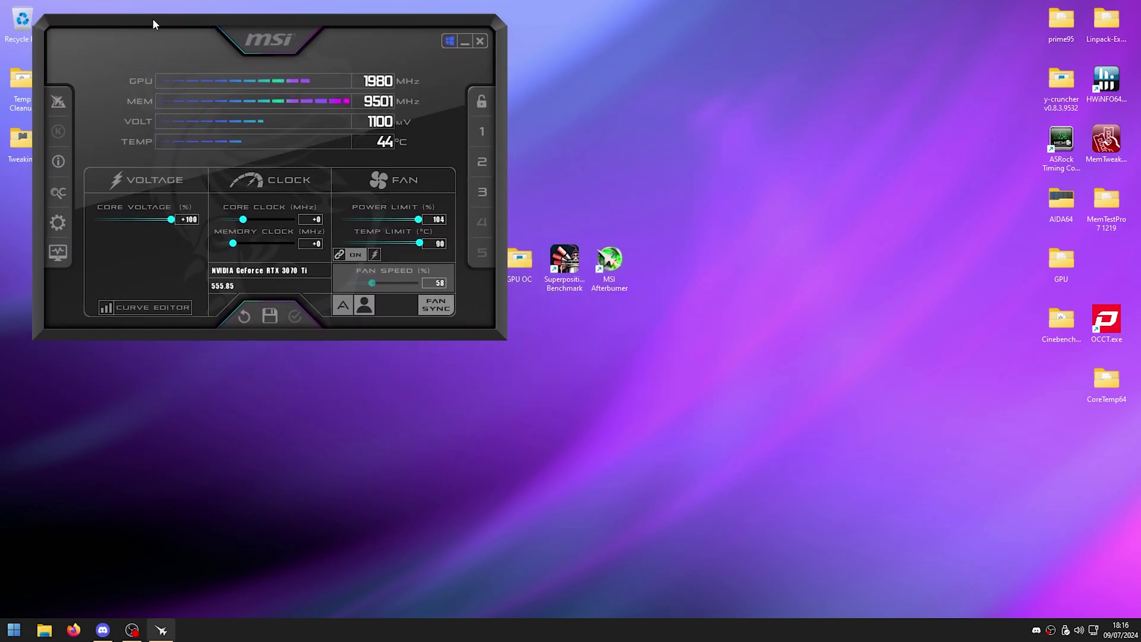
left_click(58, 254)
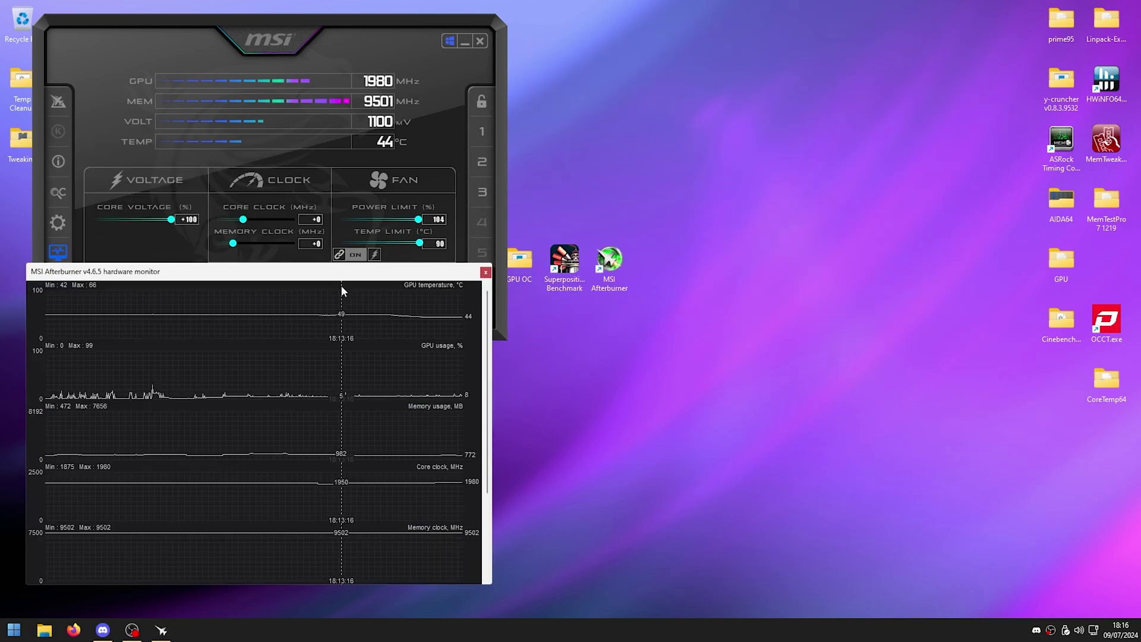
left_click(569, 260)
Launch the Superposition Benchmark launcher and switch to Game mode.
double_click(569, 260)
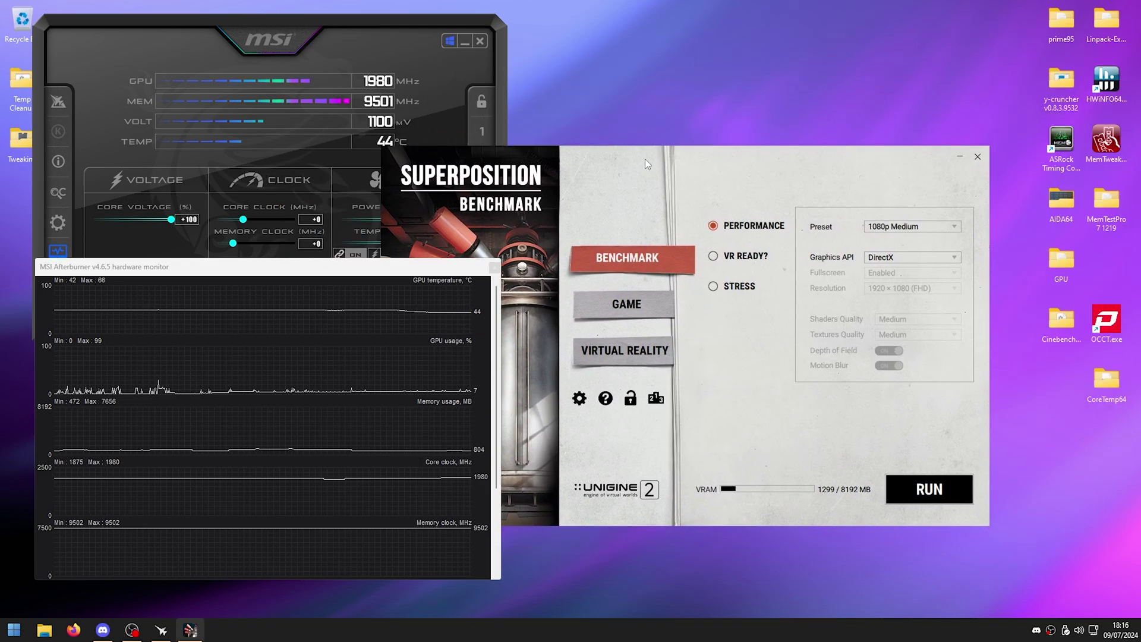
left_click_drag(647, 164, 700, 110)
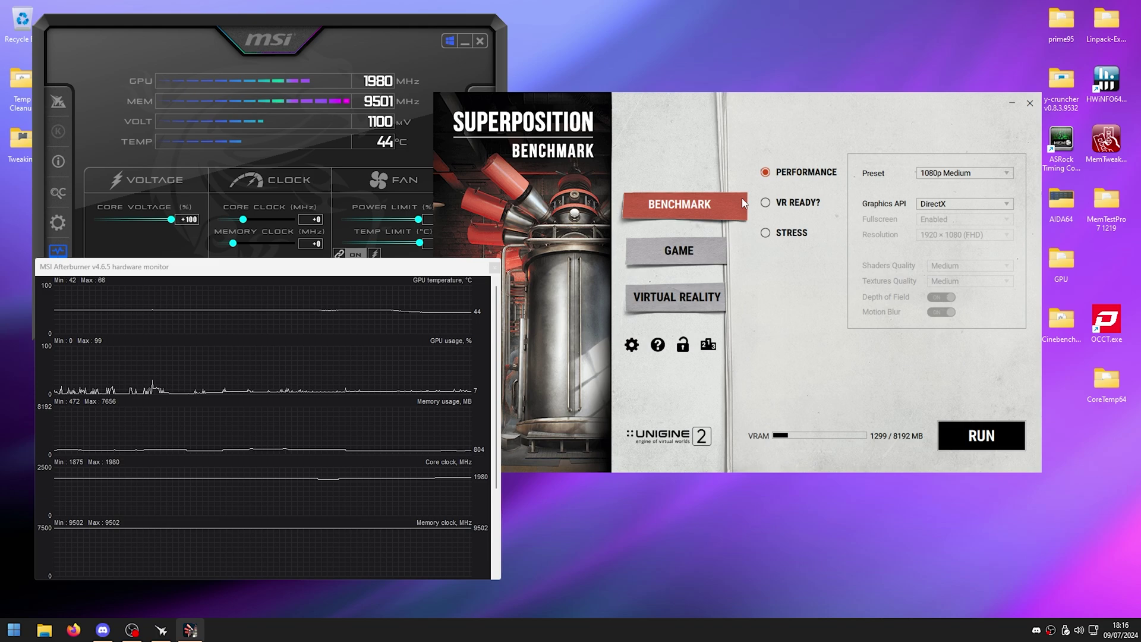
left_click(665, 250)
Apply the 8K Optimized preset, switch it to Custom, and turn Motion Blur off.
left_click(919, 173)
left_click(901, 256)
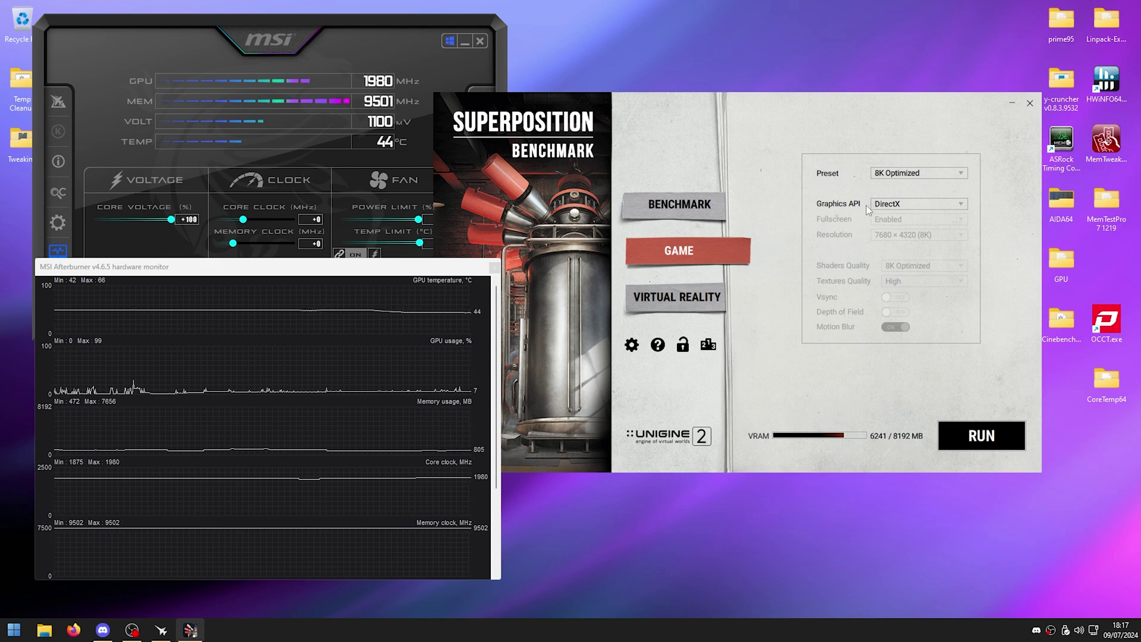
left_click(891, 172)
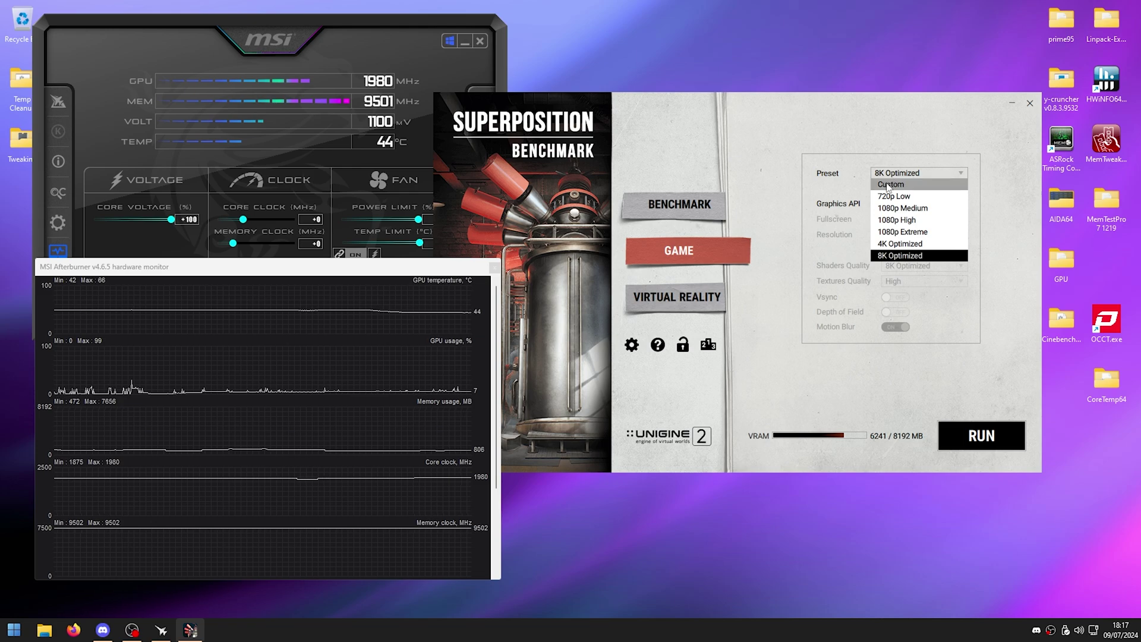
left_click(889, 185)
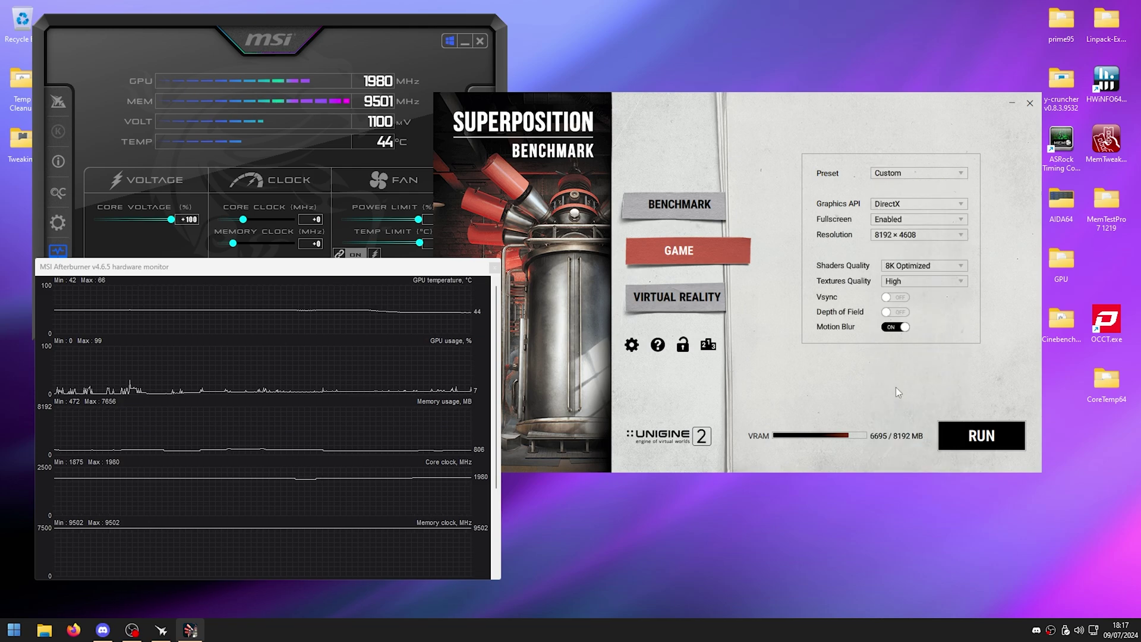
left_click(900, 327)
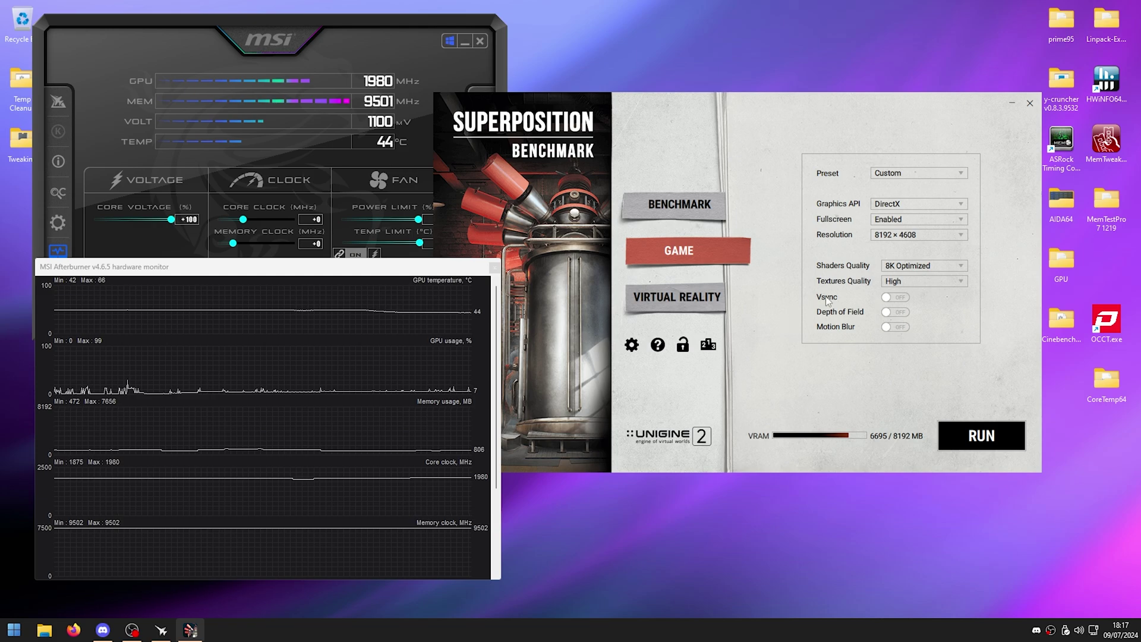
left_click(632, 346)
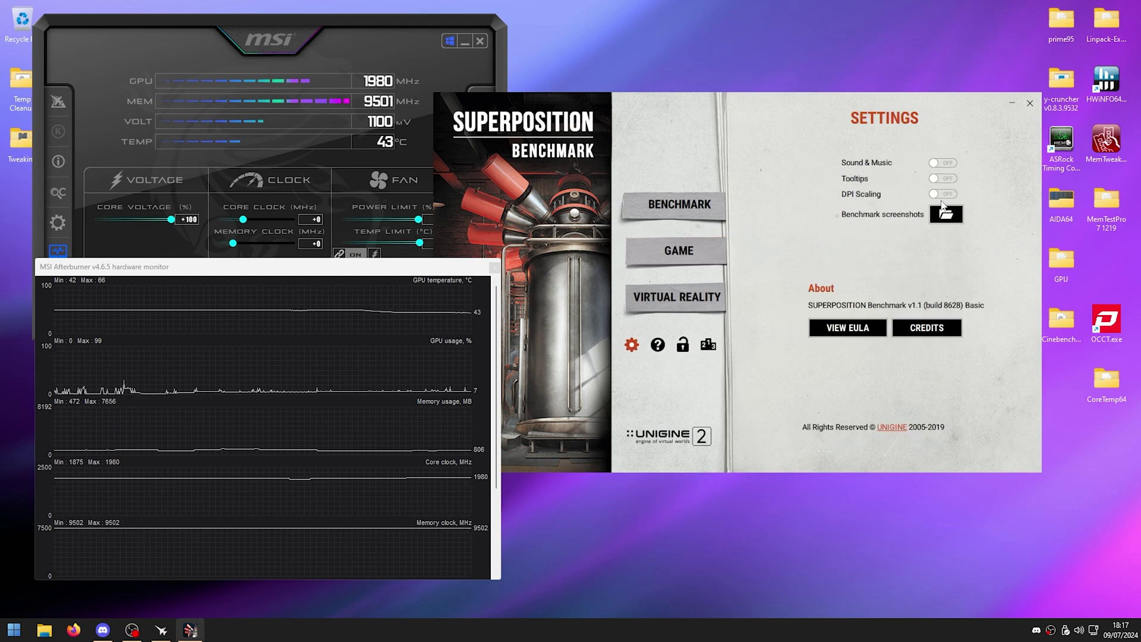
left_click(710, 248)
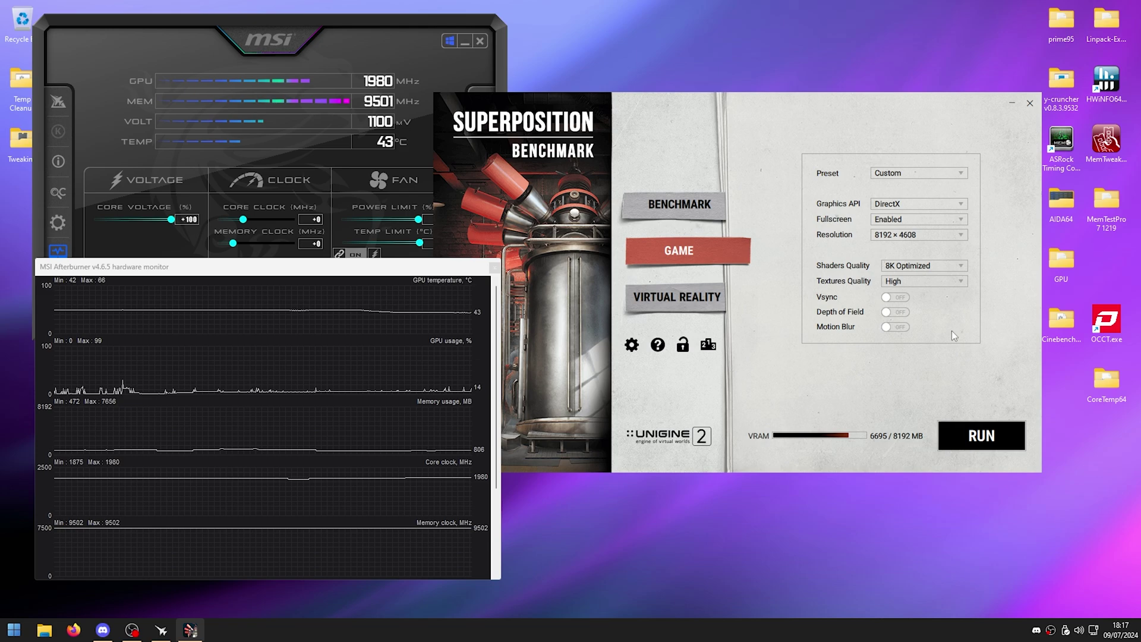
Start the Superposition game run, then arrange the hardware monitor and main panel to show power and voltage graphs.
left_click(950, 445)
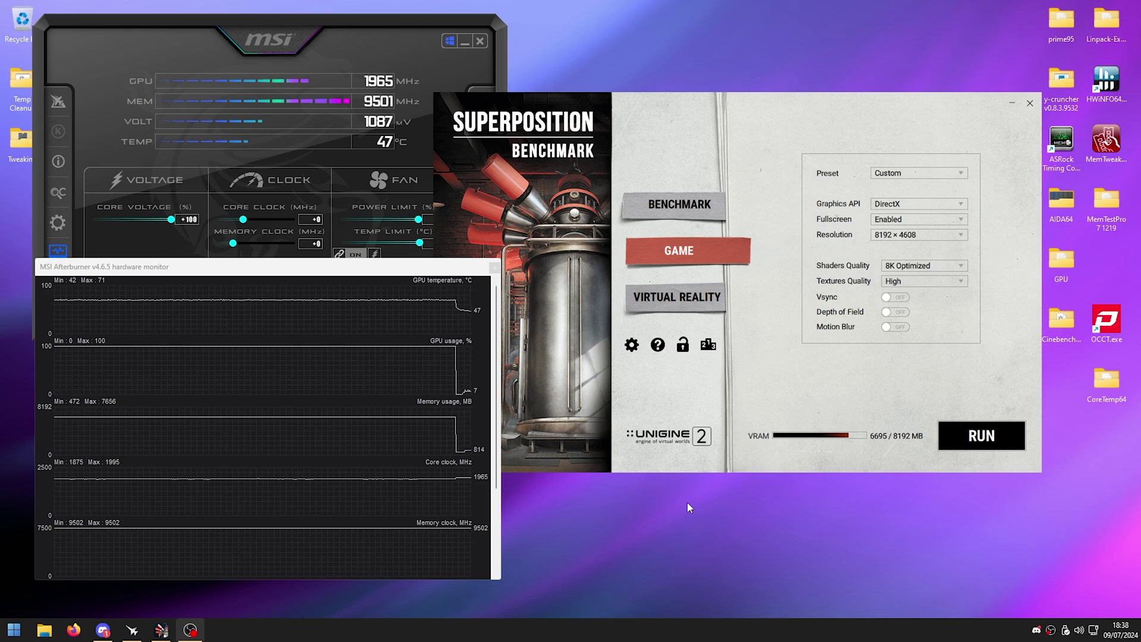
left_click_drag(266, 271, 404, 136)
scroll(449, 354, "down", 3)
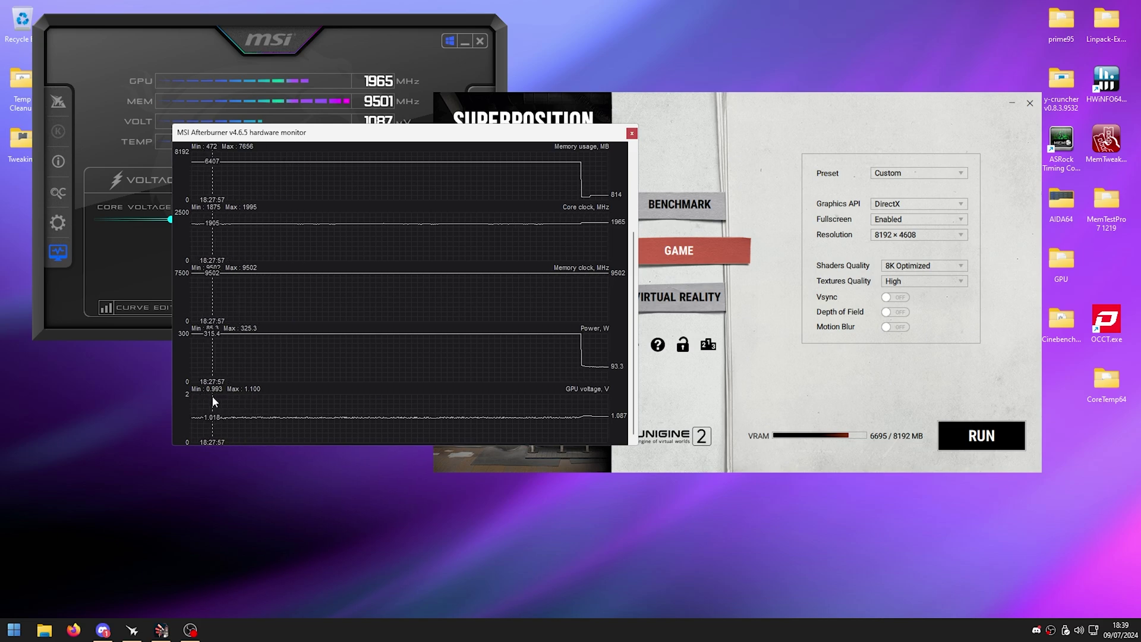
left_click_drag(288, 132, 632, 141)
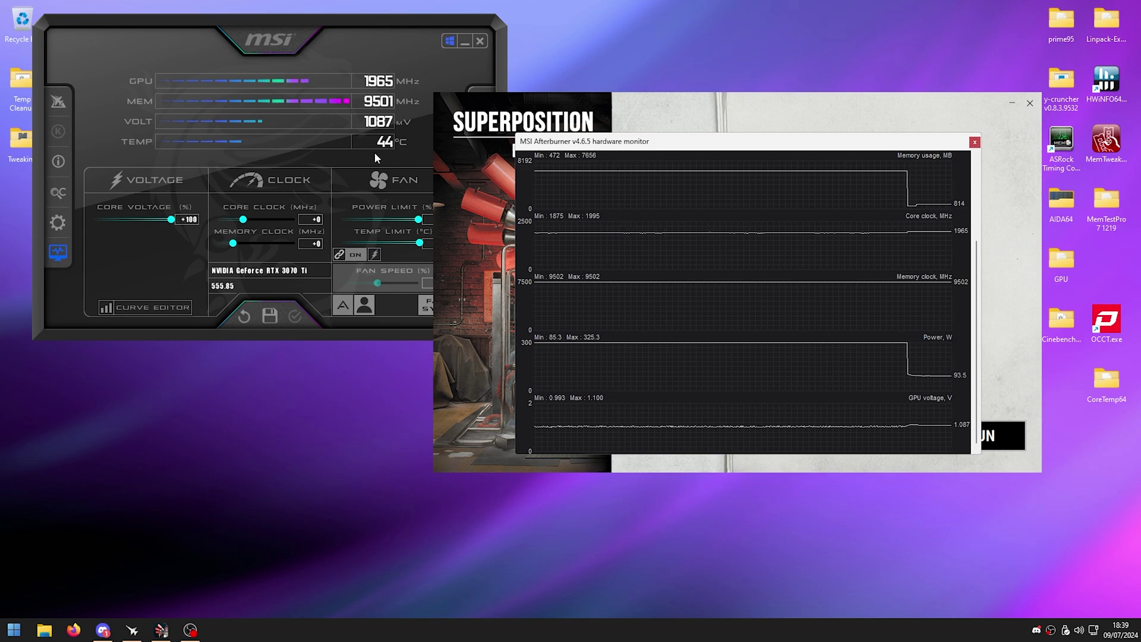
left_click_drag(280, 29, 380, 96)
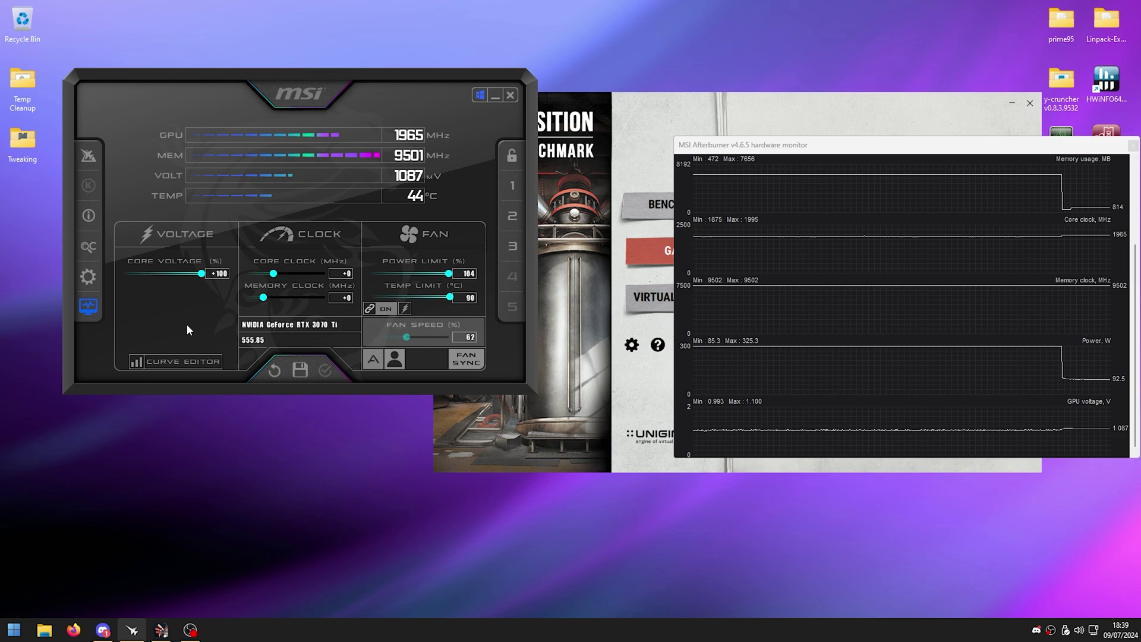
left_click(175, 361)
Lock the curve at the 993 mV point, apply it for 1875 MHz, and close the editor.
left_click_drag(726, 229, 350, 172)
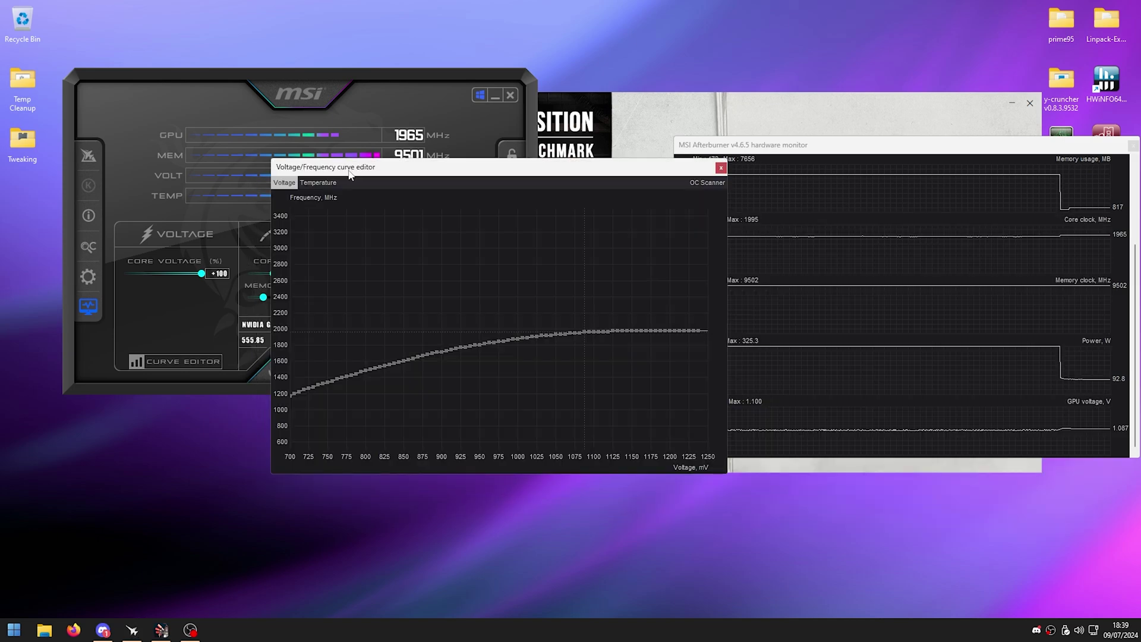
left_click_drag(534, 168, 467, 158)
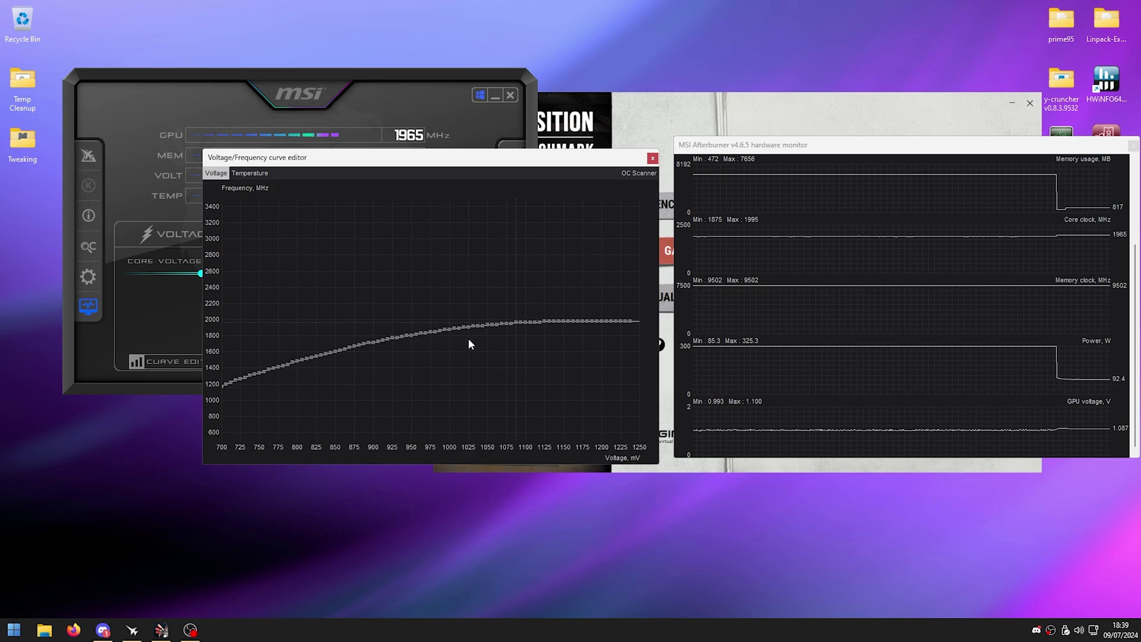
left_click(445, 329)
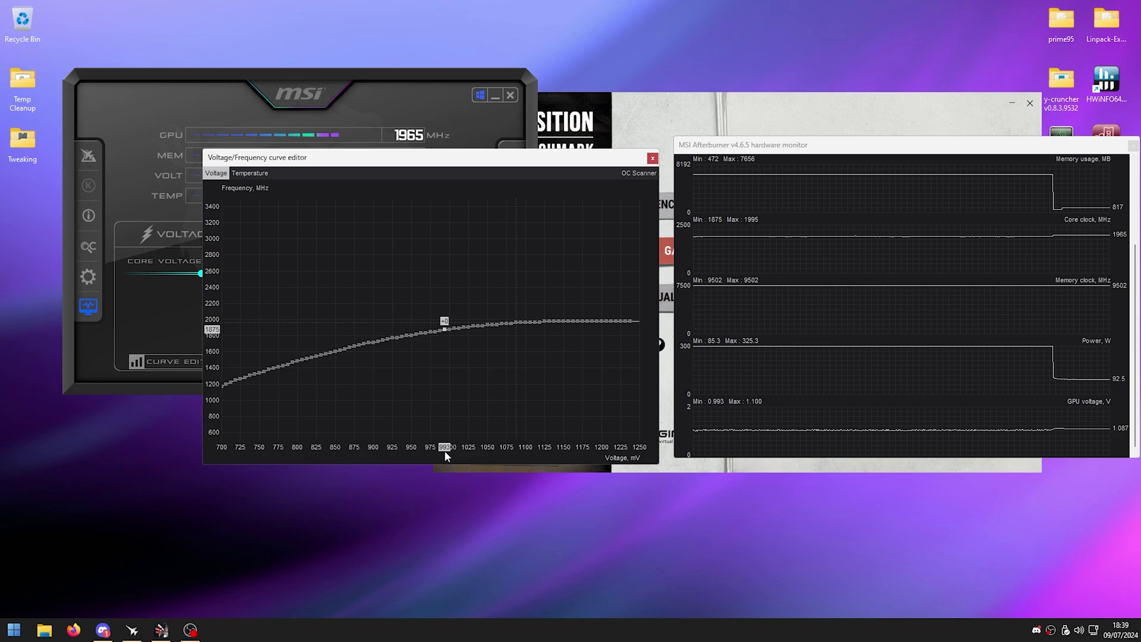
key("l")
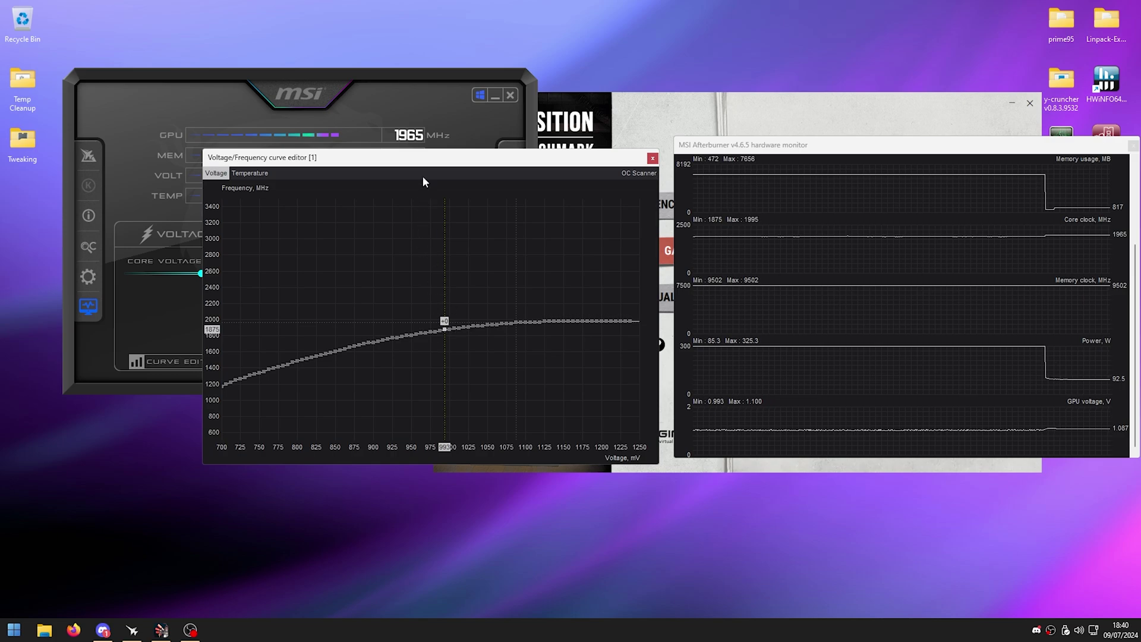
left_click(365, 339)
left_click(327, 368)
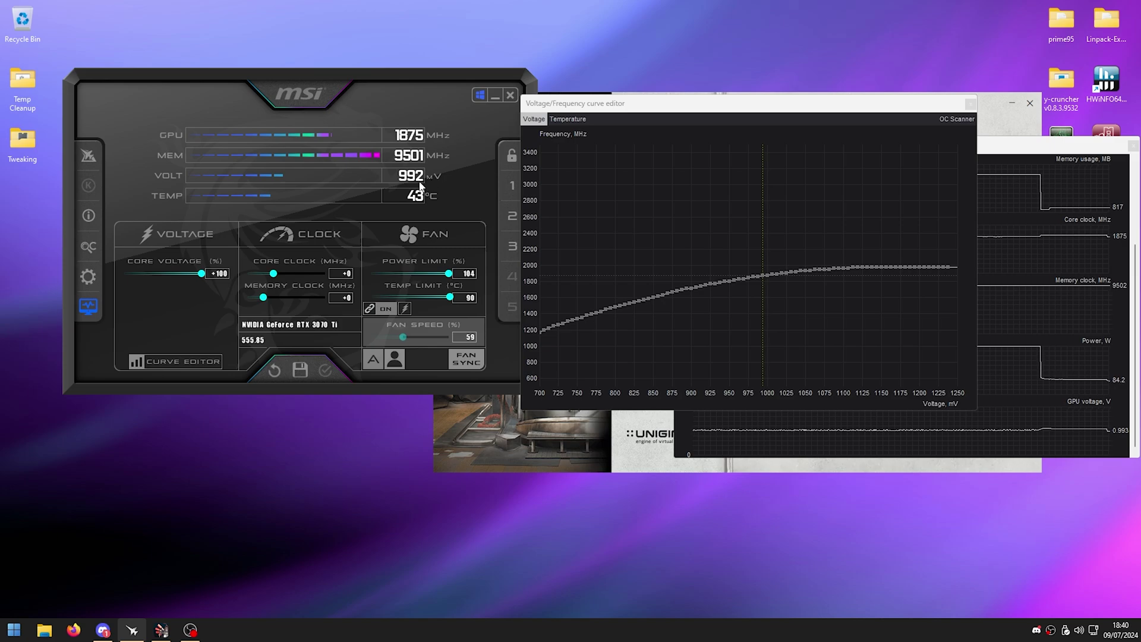
left_click(920, 103)
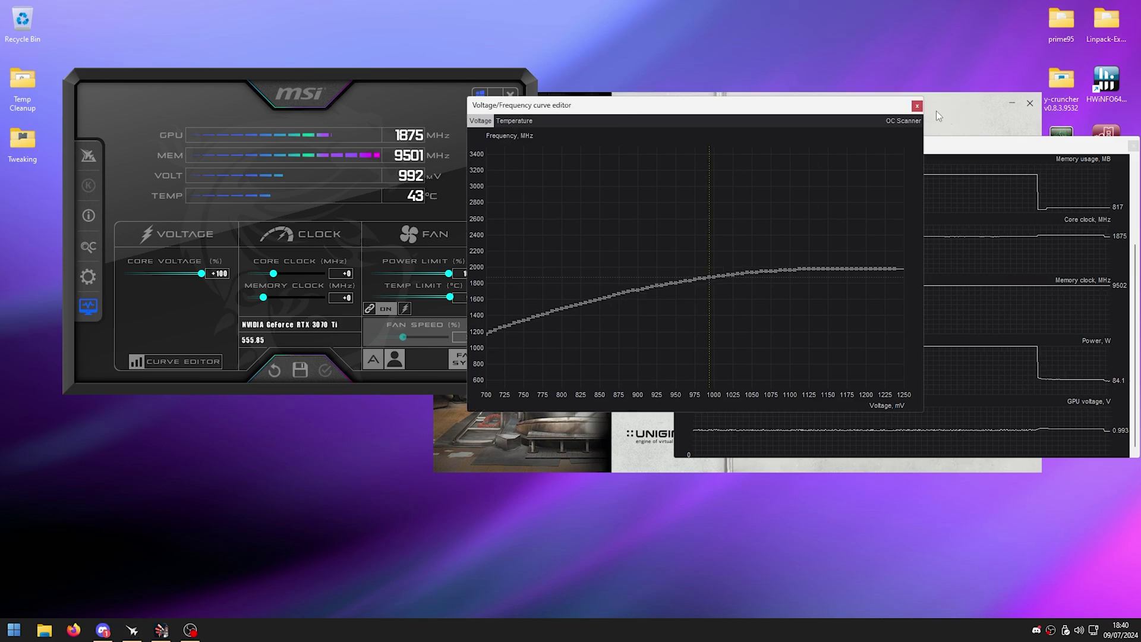
left_click(920, 103)
left_click_drag(773, 183, 656, 136)
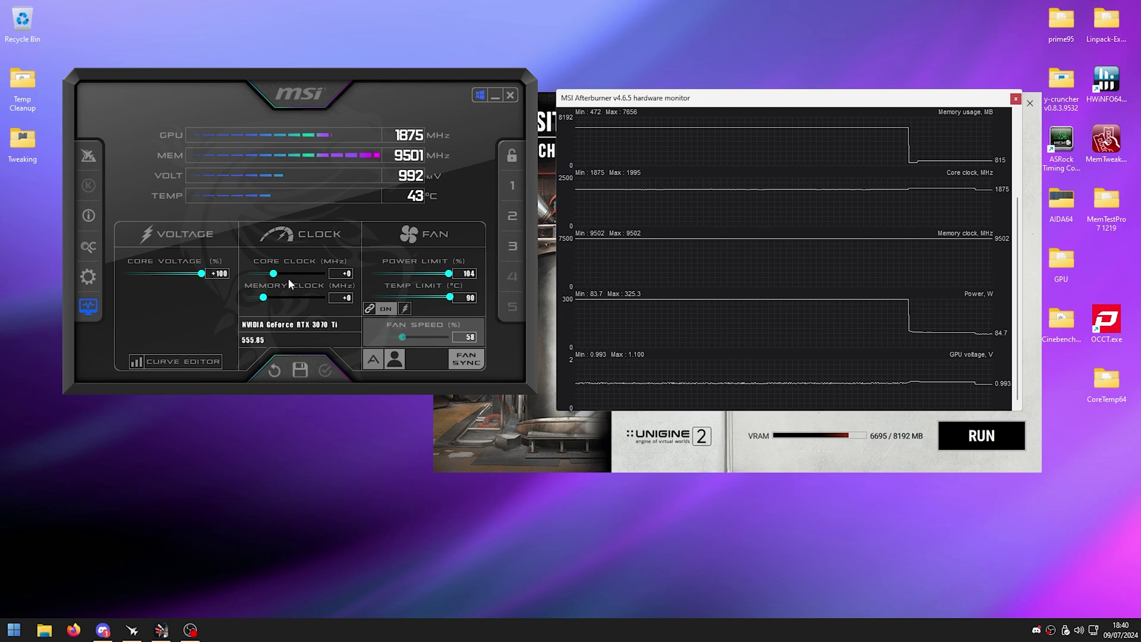
Bring Superposition forward, arrange it beside the hardware monitor, and go to benchmark settings.
left_click(435, 397)
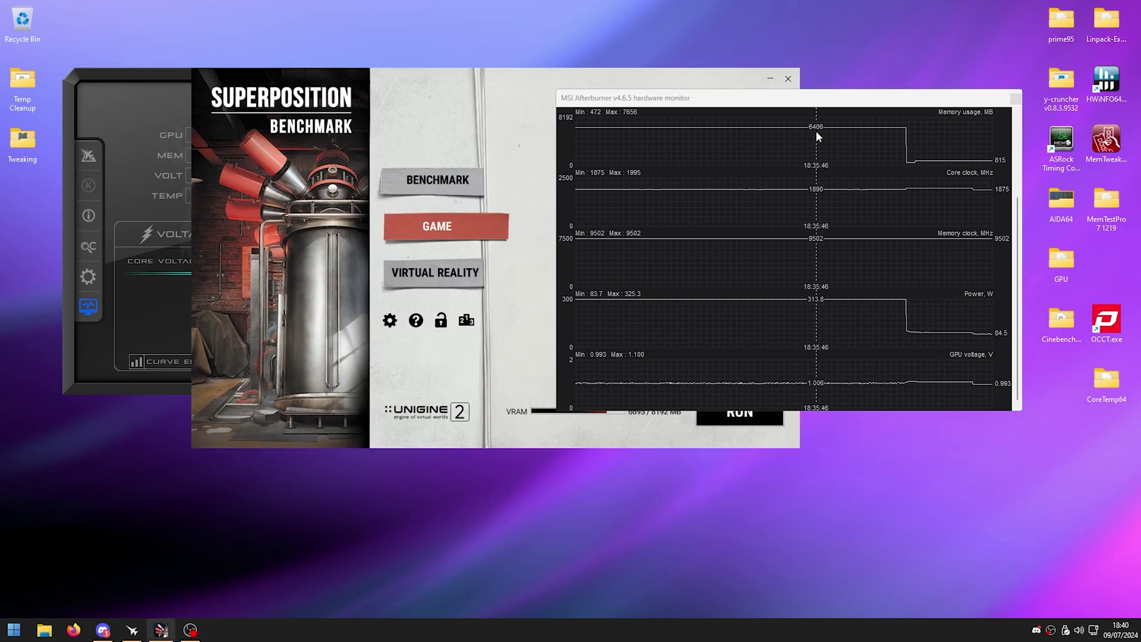
left_click_drag(610, 189, 785, 295)
left_click_drag(395, 69, 274, 42)
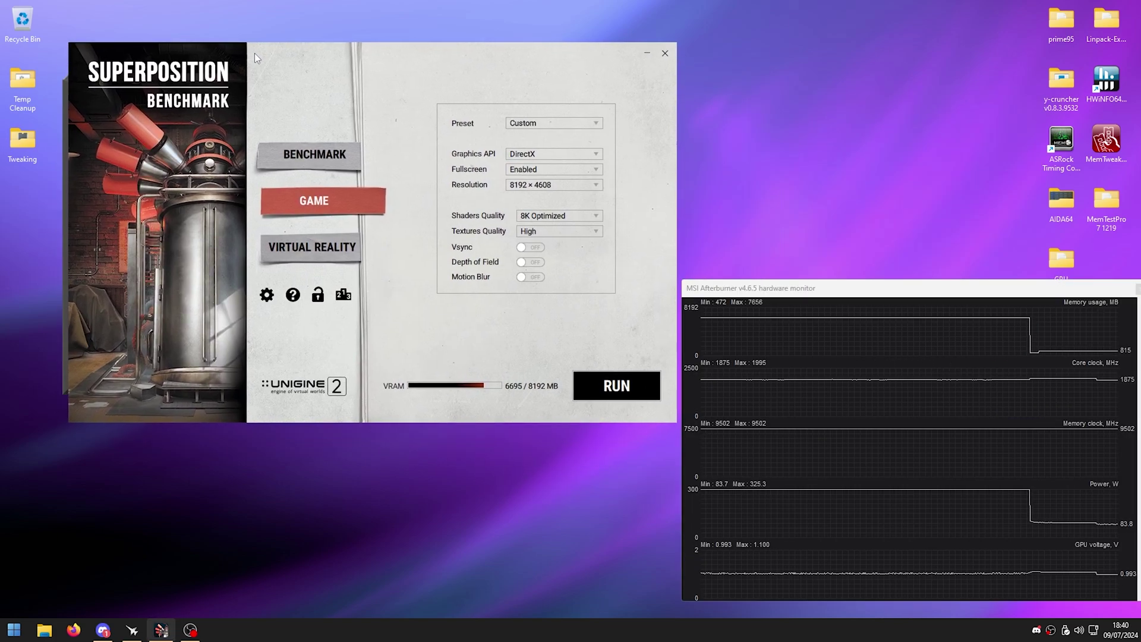
left_click(351, 157)
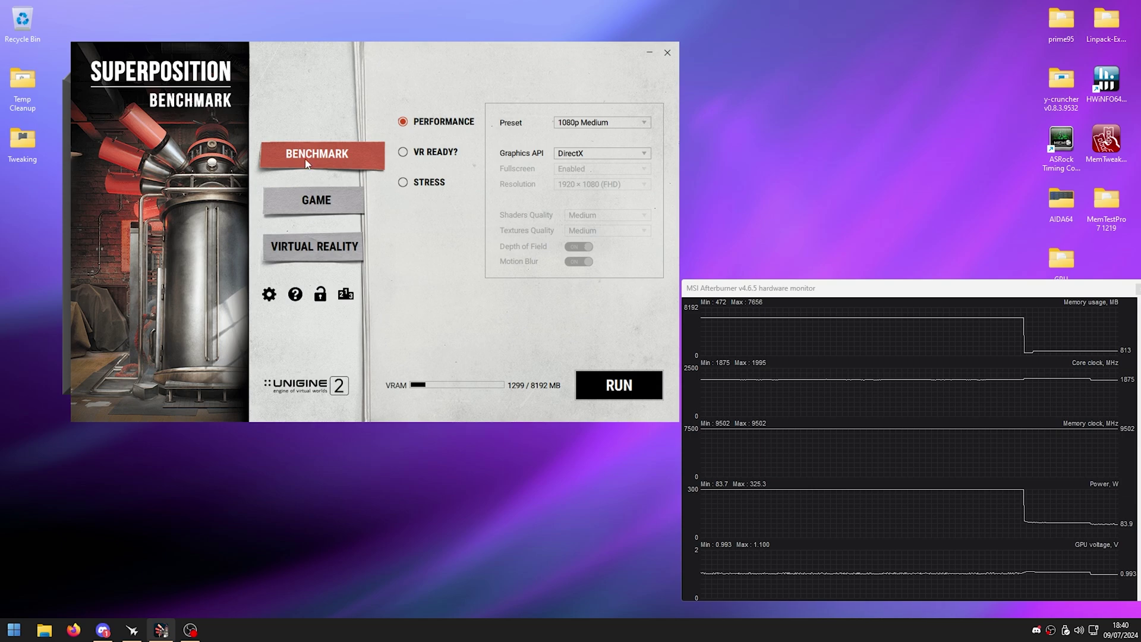
Set the benchmark preset to Custom with 8192×4608 resolution.
left_click(602, 122)
left_click(583, 207)
left_click(568, 188)
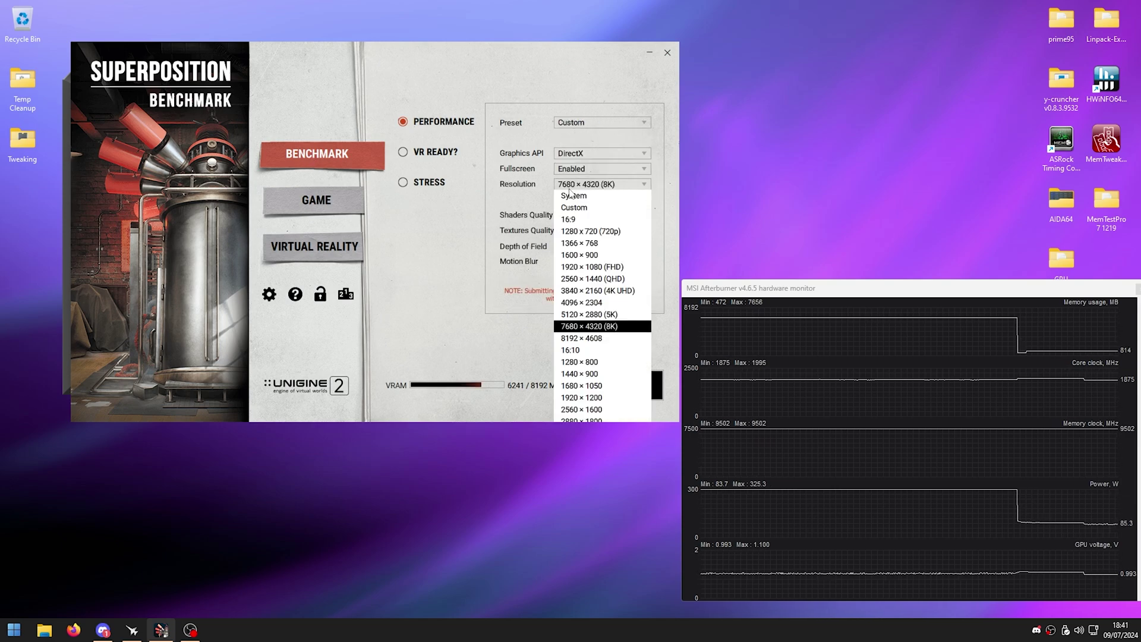
left_click(574, 338)
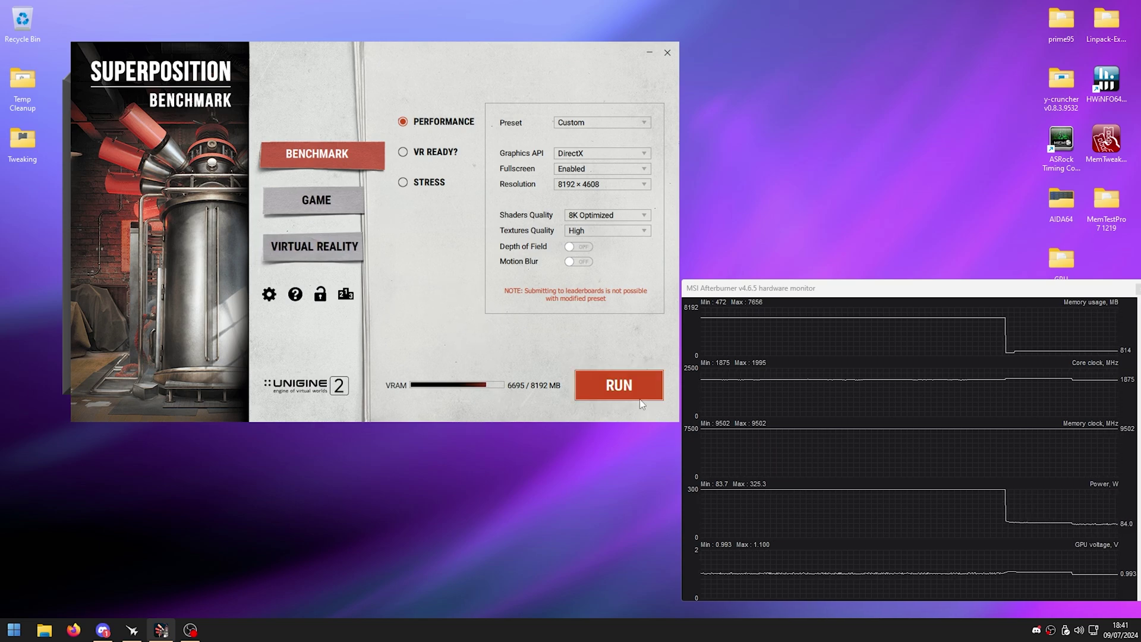
Run the custom 8K benchmark and save its results screenshot to the Desktop.
left_click(619, 385)
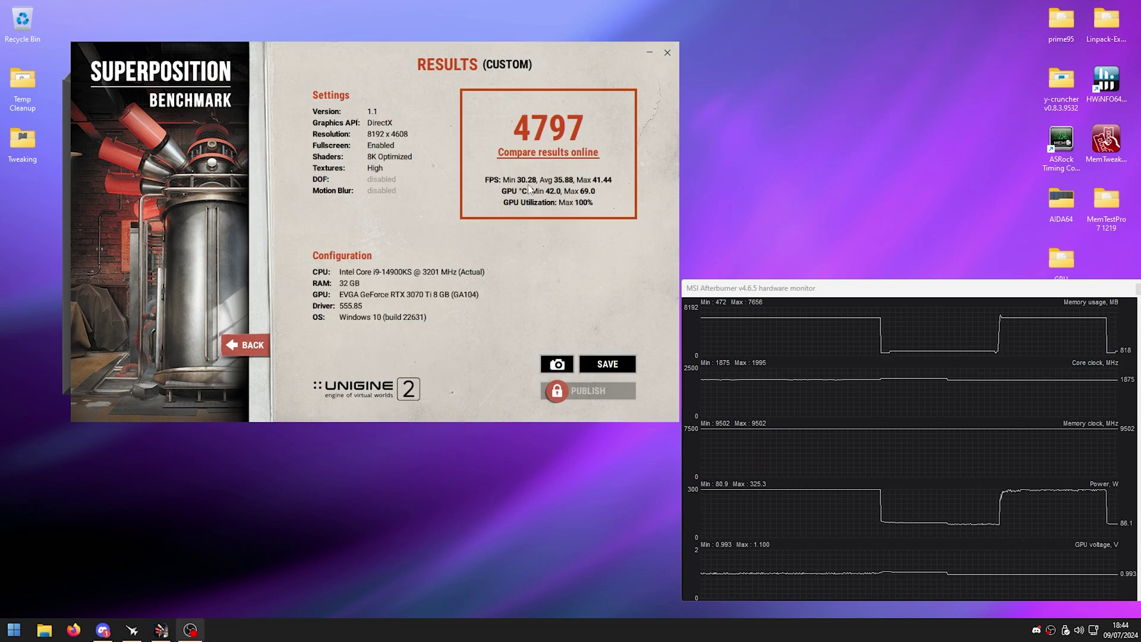
left_click_drag(763, 589, 760, 566)
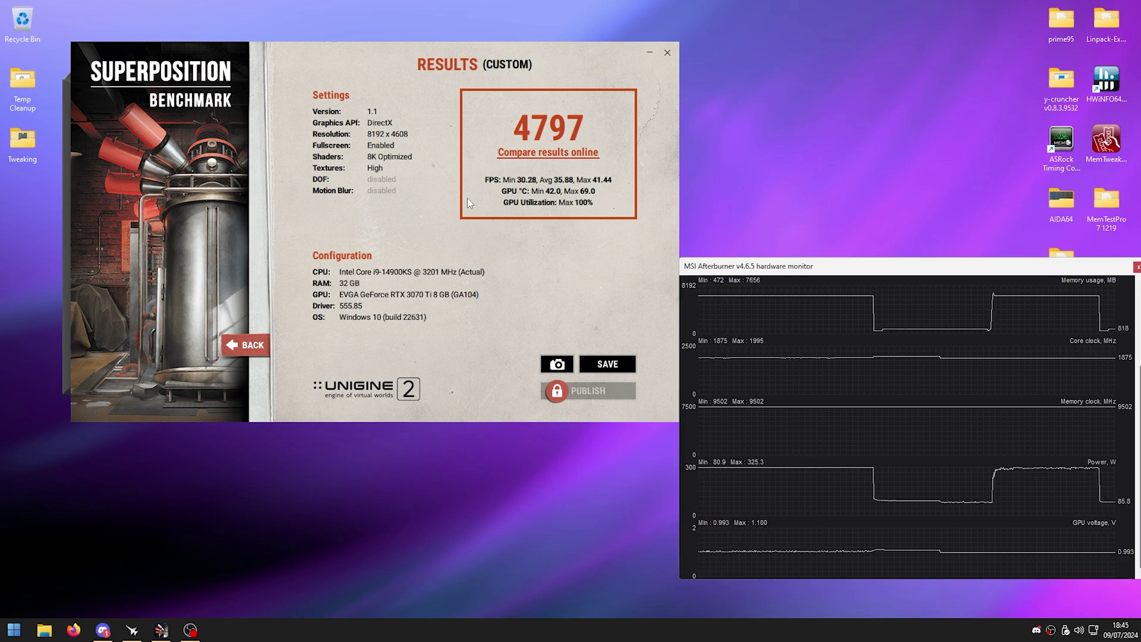
left_click(553, 360)
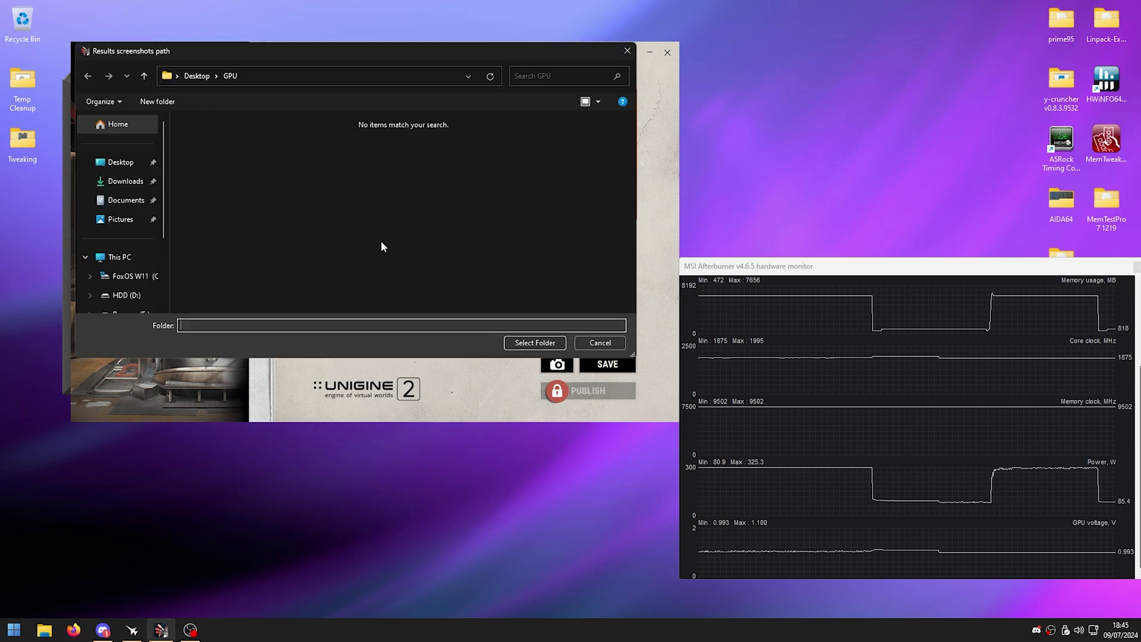
left_click(89, 160)
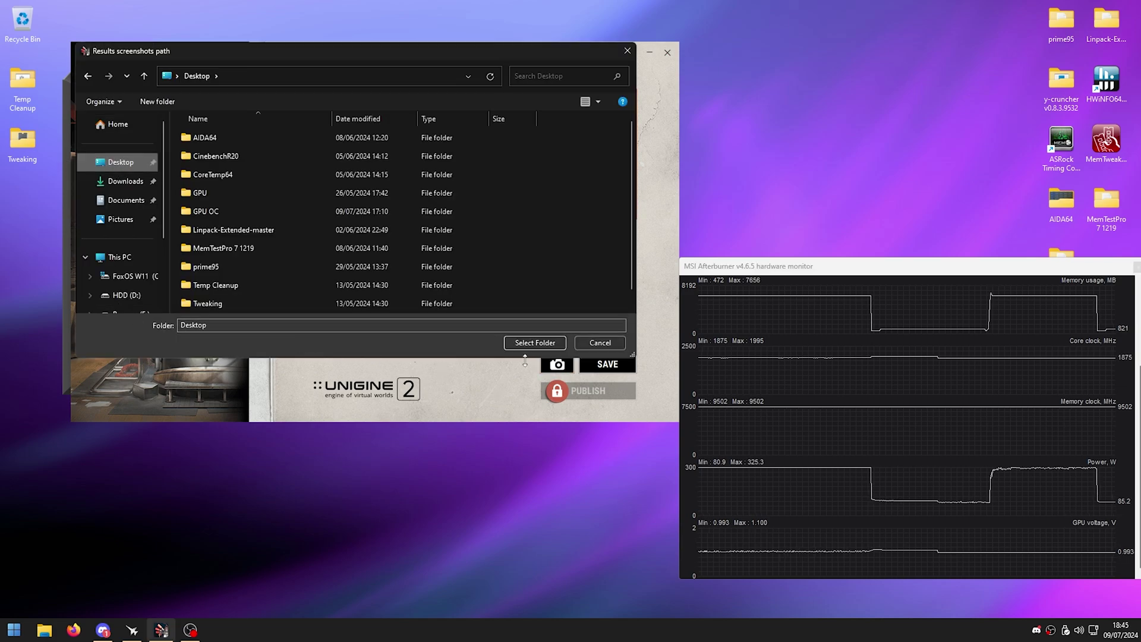
left_click(535, 342)
Rename the screenshot to base.png, place it below the window, and return to the menu.
left_click(11, 206)
key("F2")
type("base")
key("Return")
left_click_drag(11, 206, 464, 507)
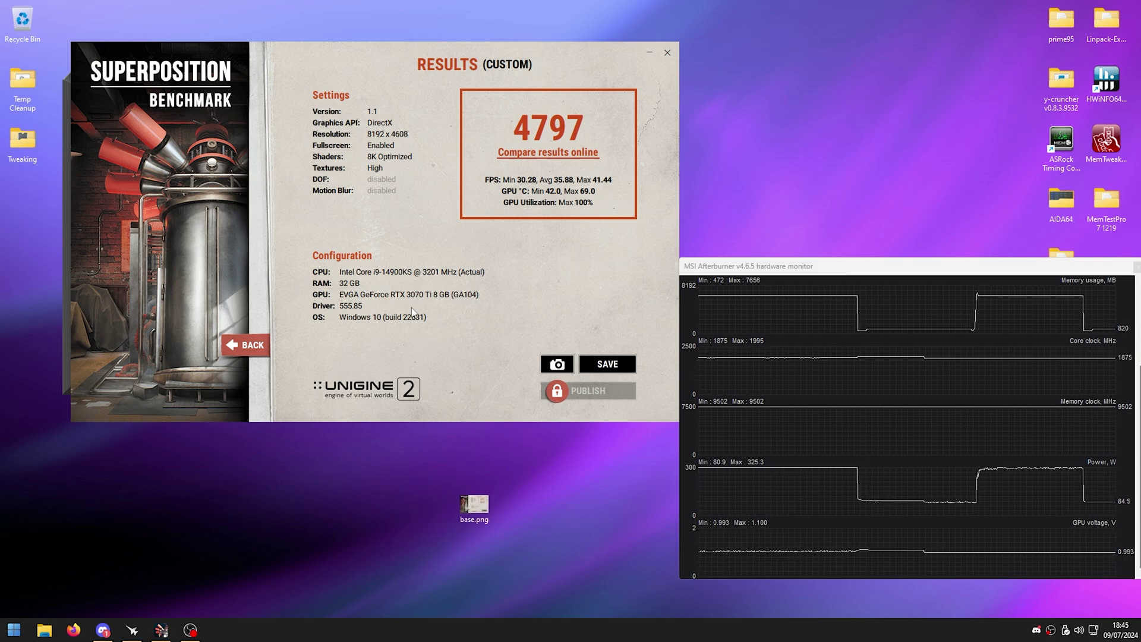
left_click(234, 345)
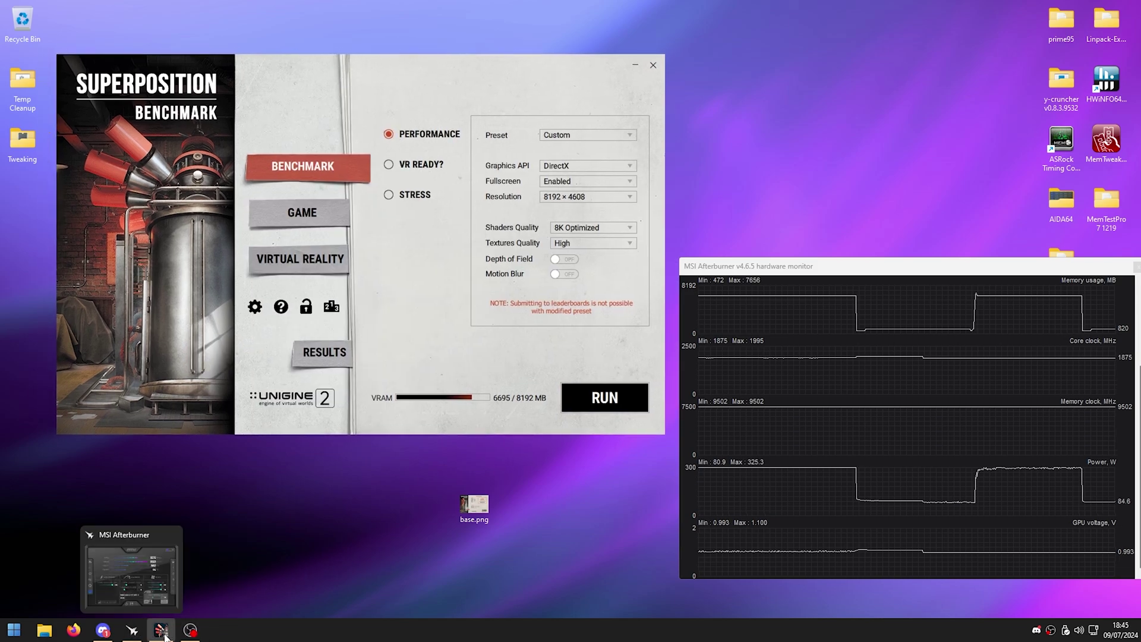
Enter a +1000 memory clock offset in Afterburner, then bring the benchmark results forward.
left_click(131, 631)
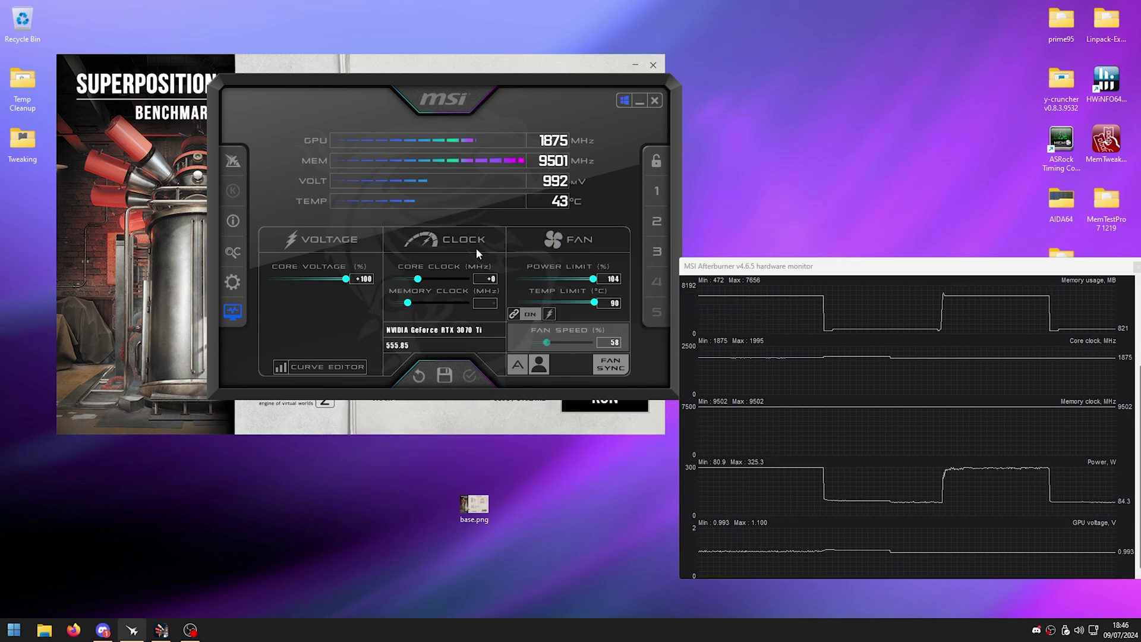
type("1000")
key("Return")
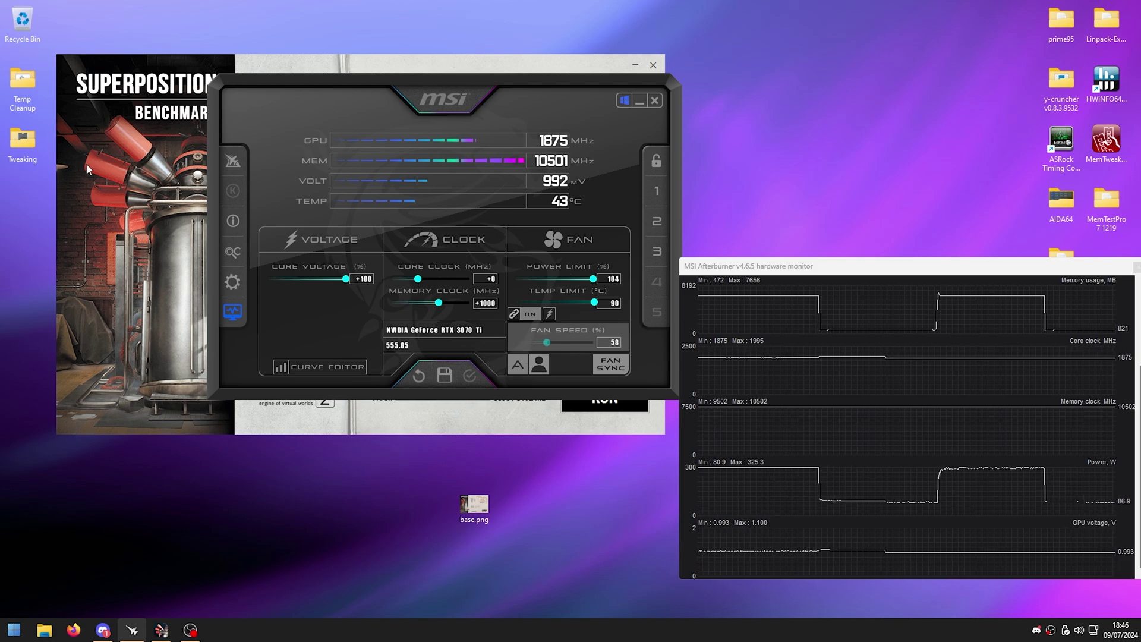
left_click(440, 408)
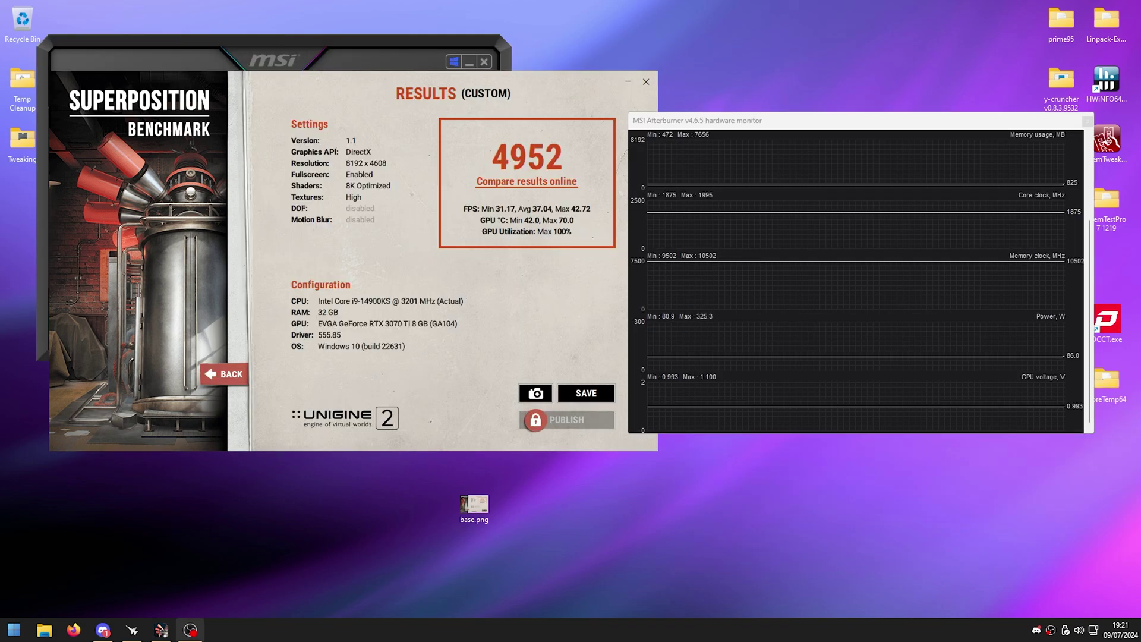
Open base.png to compare the 4952 result against the 4797 baseline.
mouse_move(377, 91)
left_mouse_down()
mouse_move(410, 119)
mouse_move(396, 104)
left_mouse_up()
left_click_drag(769, 123, 927, 136)
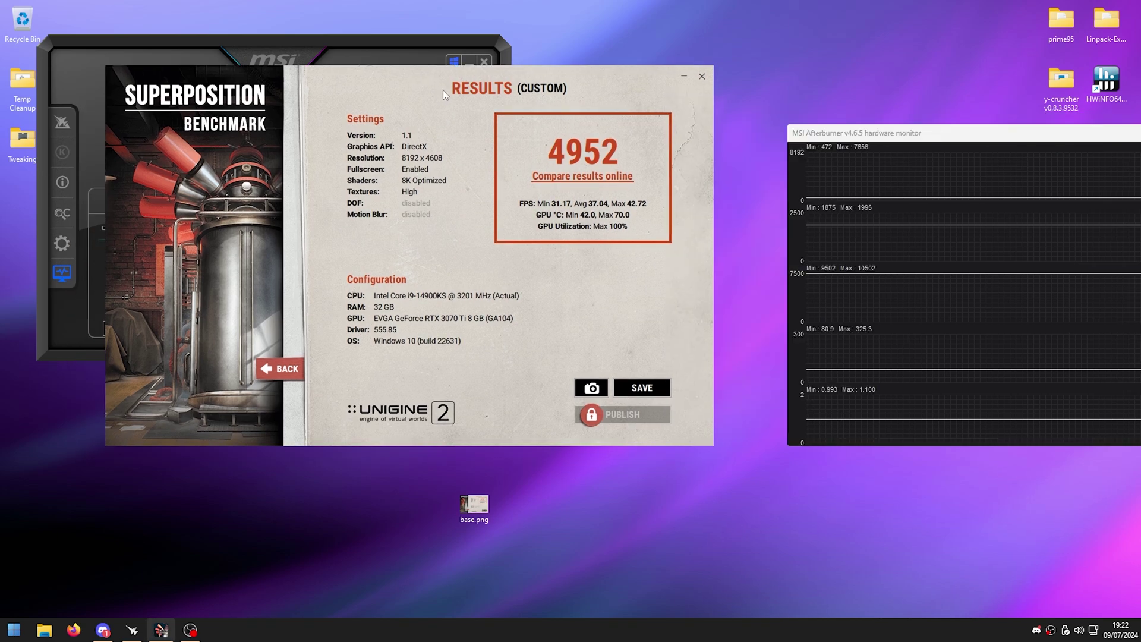
double_click(473, 504)
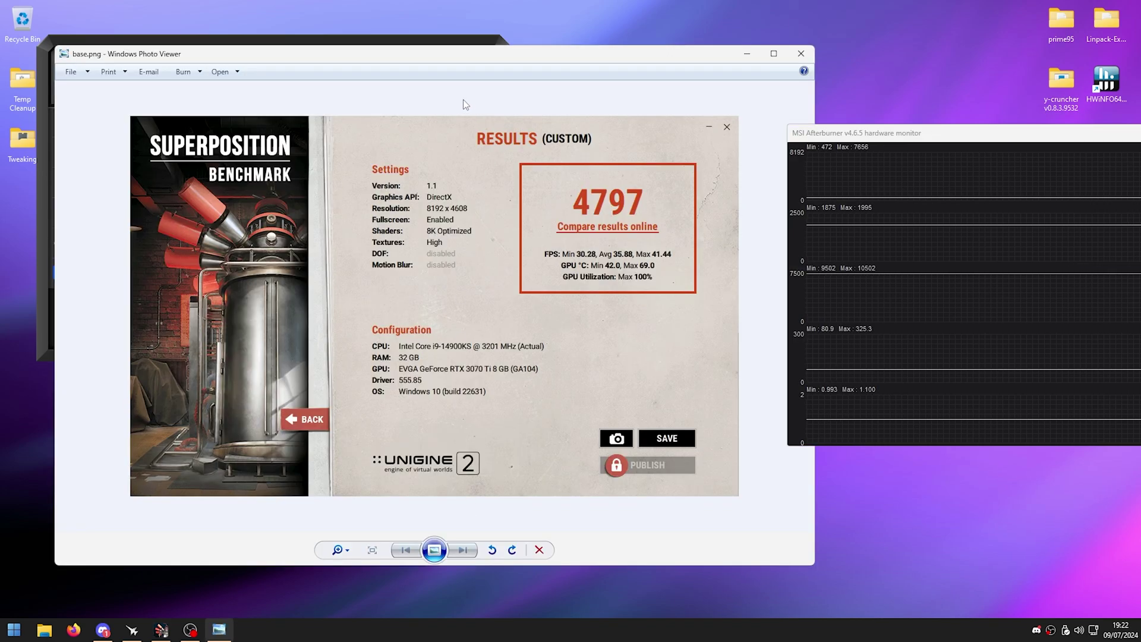
left_click_drag(431, 61, 516, 248)
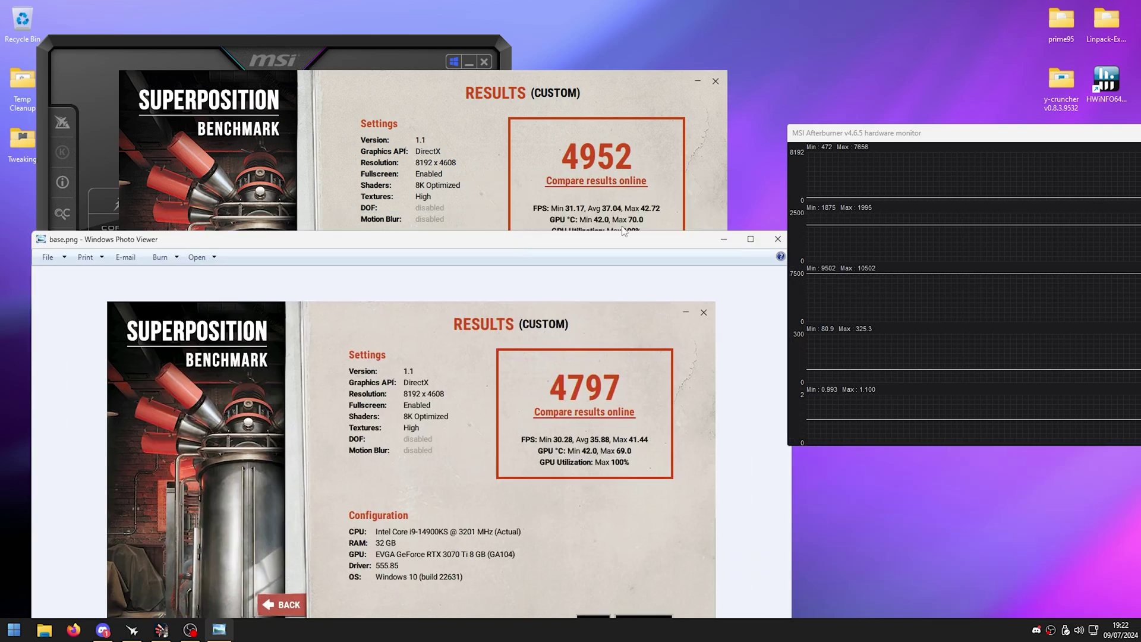
key("alt+F4")
Save the results screenshot to the Desktop as +1000m.png.
left_click(605, 393)
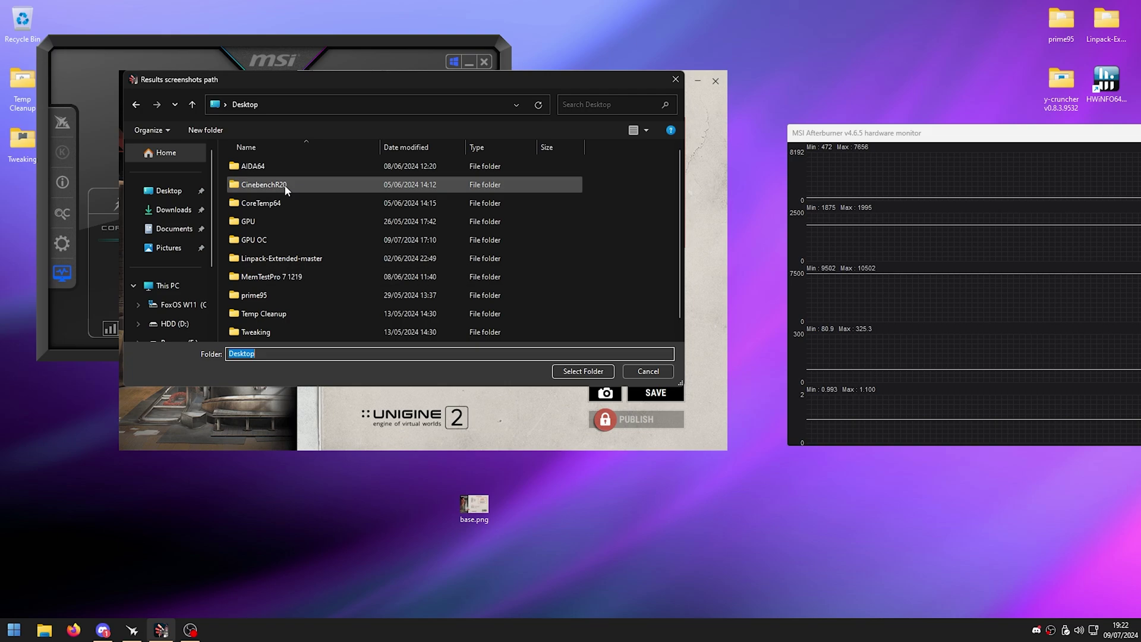
left_click(561, 371)
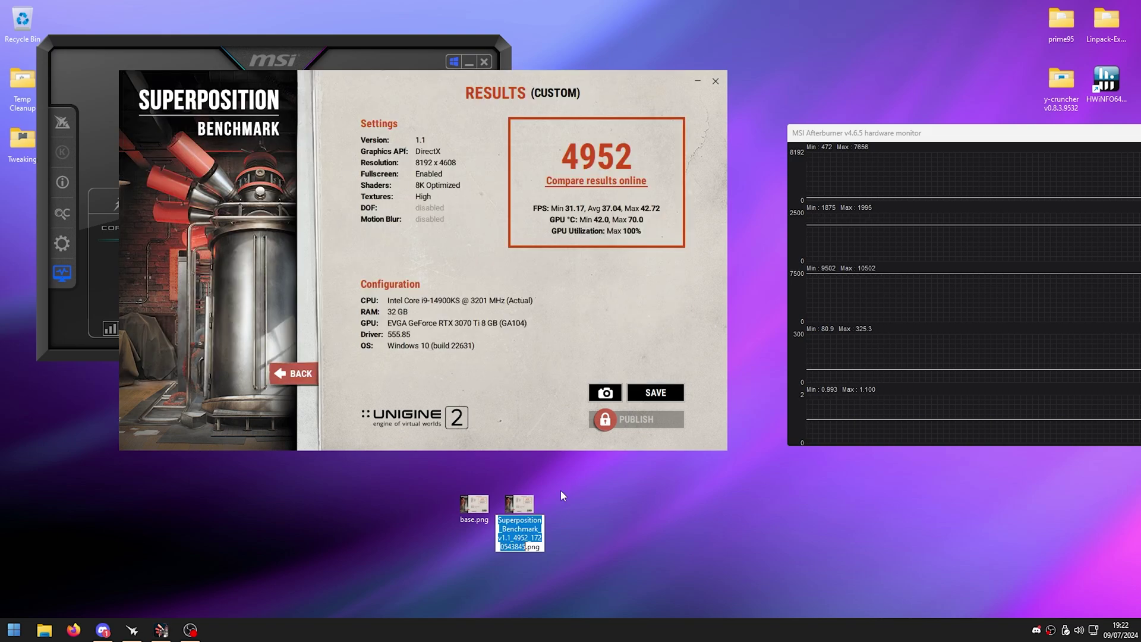
type("+1000m")
key("Return")
left_click_drag(204, 41, 414, 110)
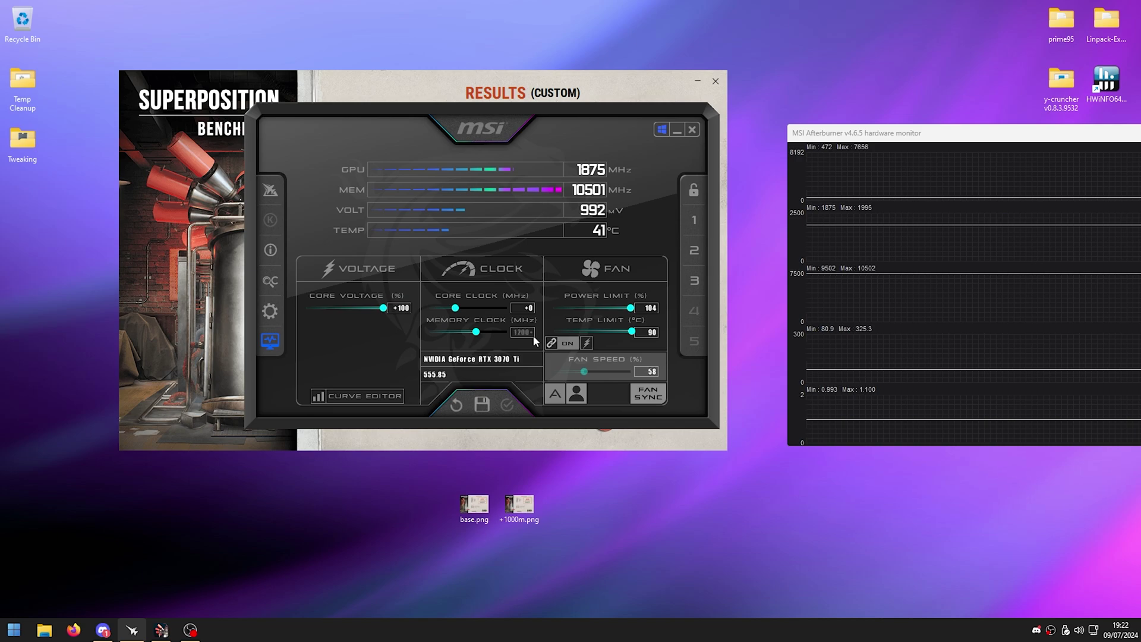
Commit the +1200 memory offset and compare the 4969 result against +1000m.png.
key("Return")
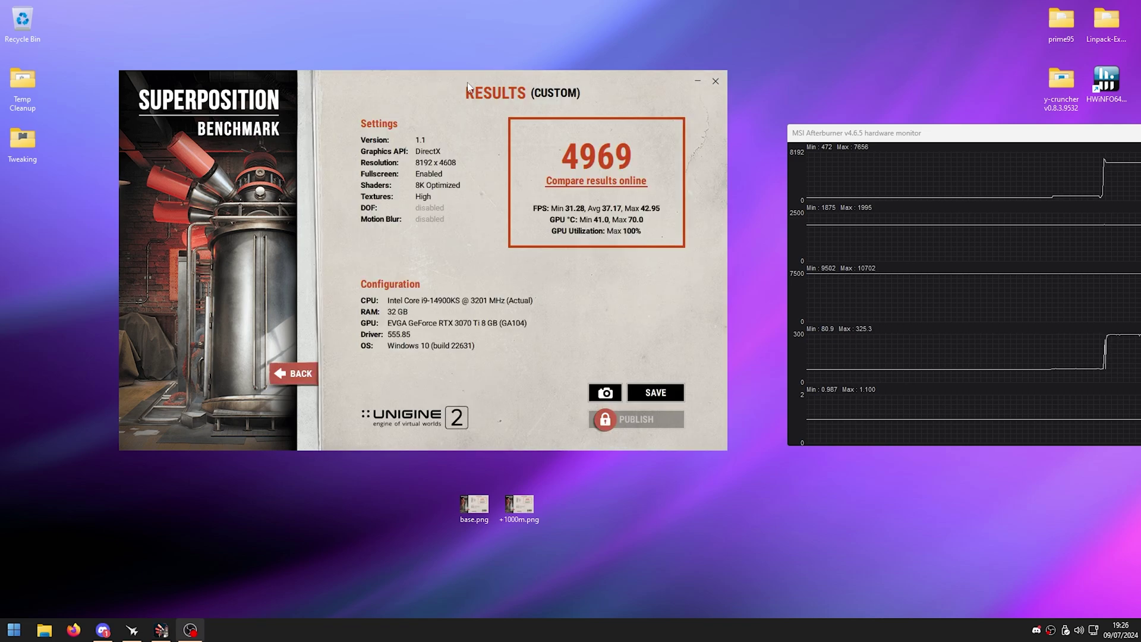
left_click_drag(455, 83, 477, 60)
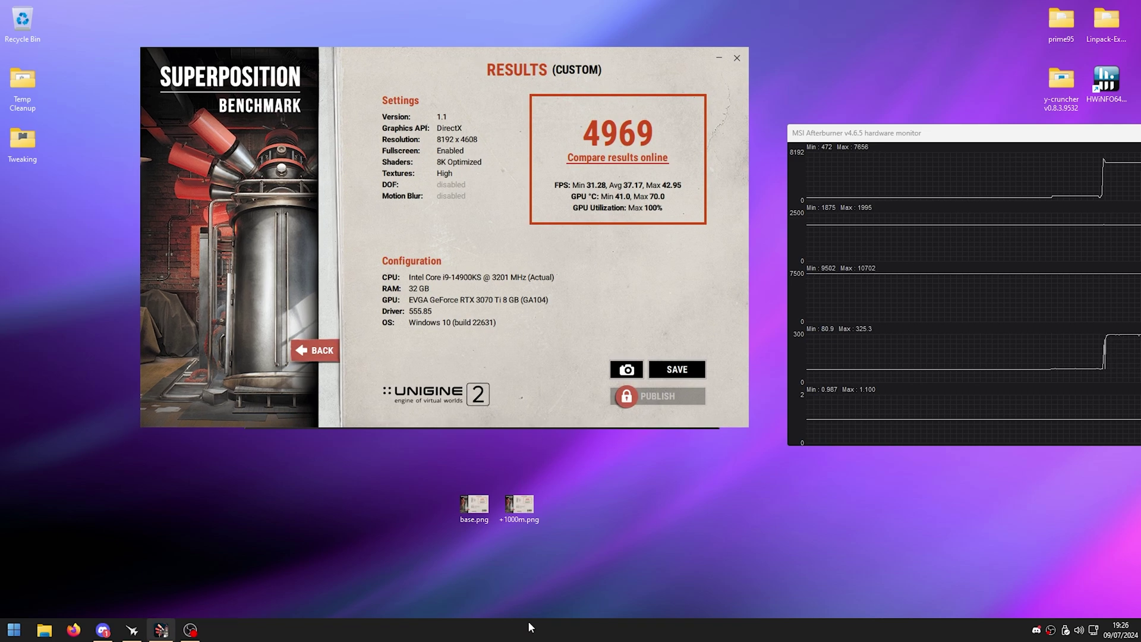
double_click(519, 504)
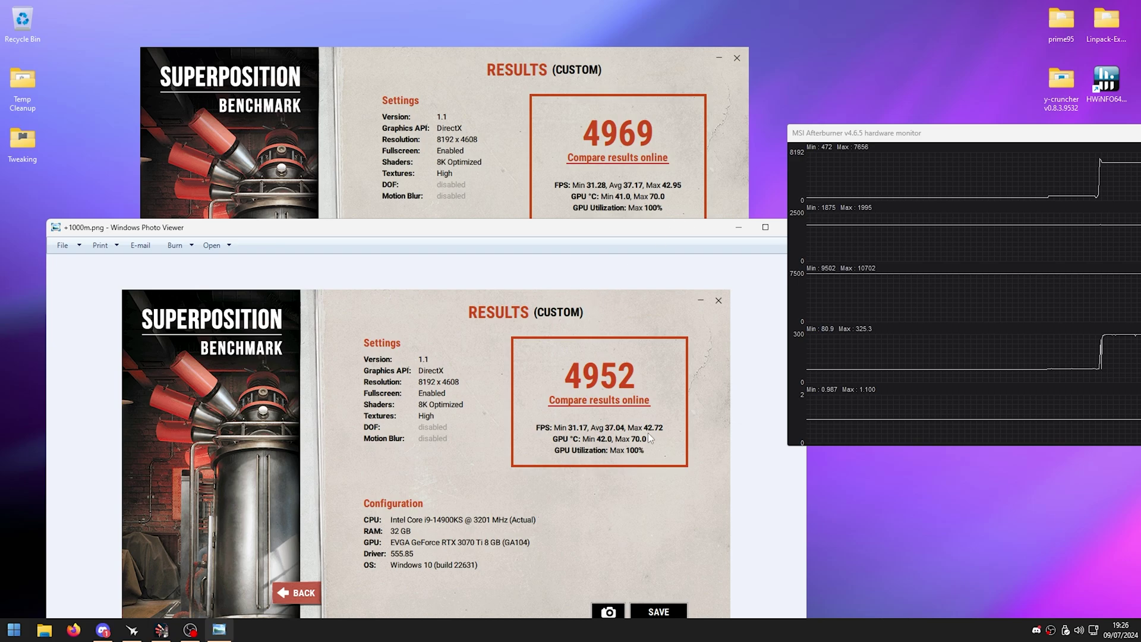
left_click_drag(596, 232, 595, 206)
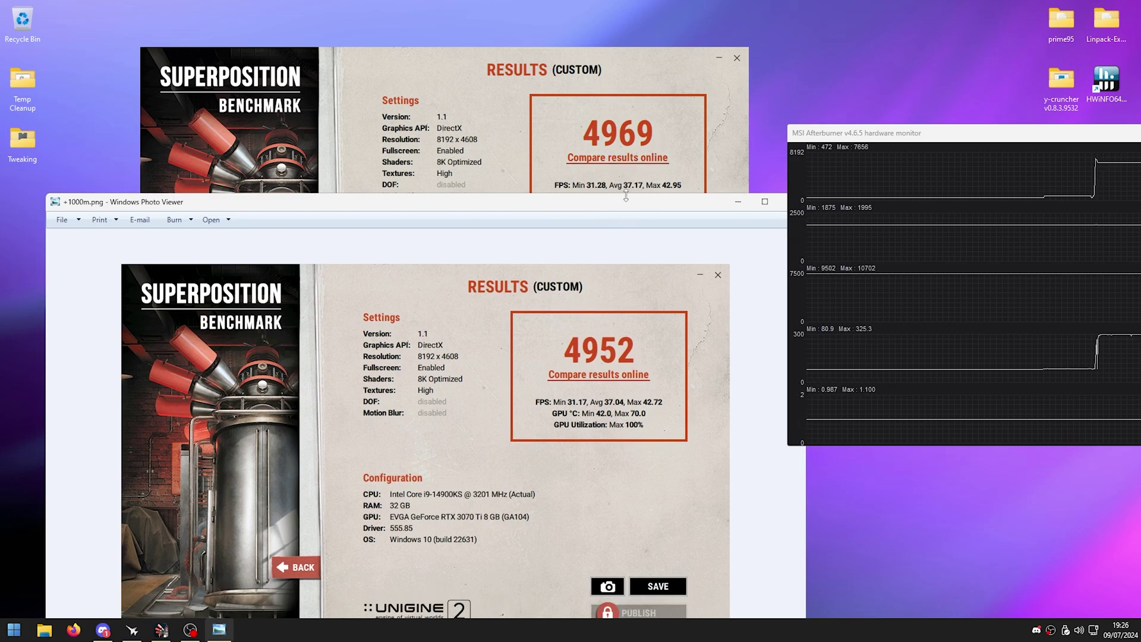
key("alt+F4")
Save the new result screenshot to the Desktop as +1200m.png.
left_click(626, 369)
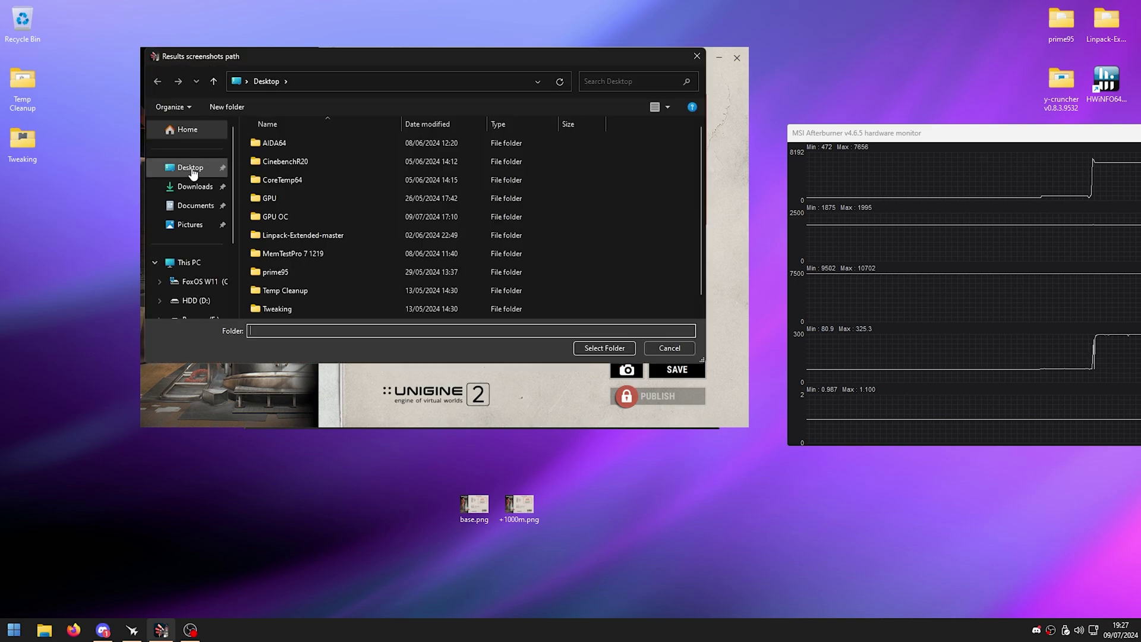
key("Return")
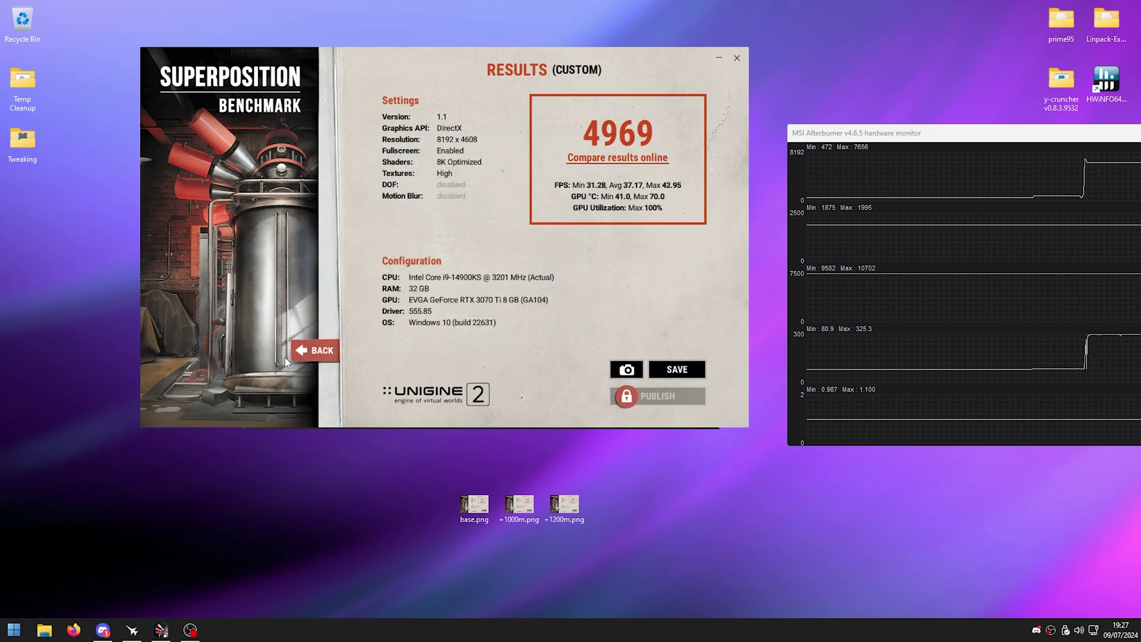
left_click(132, 630)
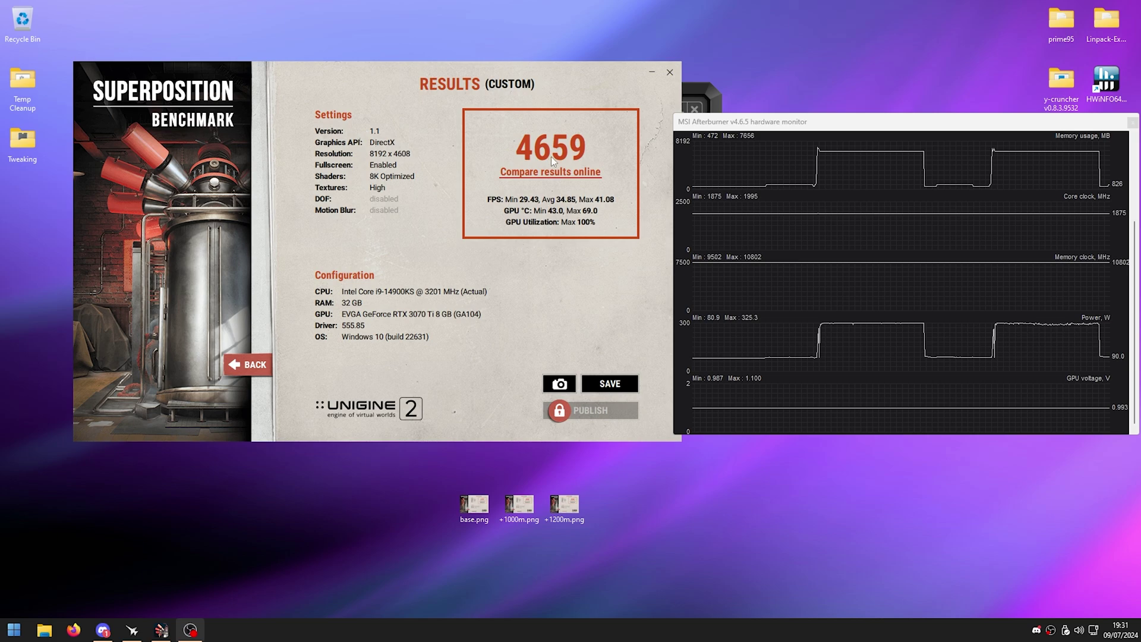
Open +1200m.png to compare the new 4659 score against the saved 4969 run.
left_click_drag(498, 81, 479, 72)
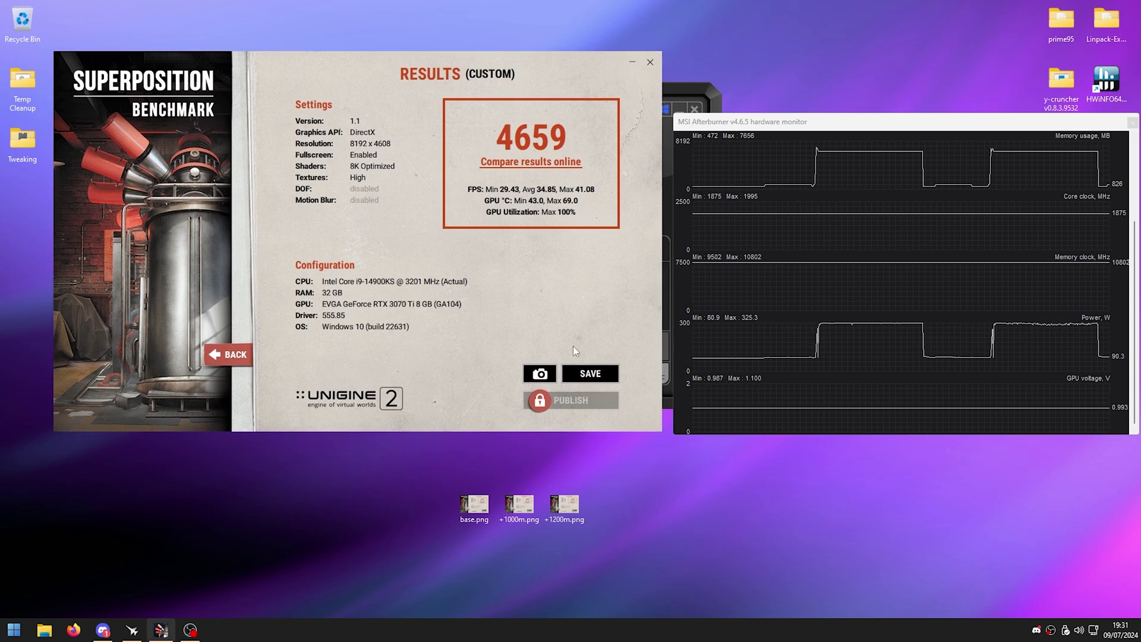
double_click(564, 504)
left_click_drag(565, 235, 510, 236)
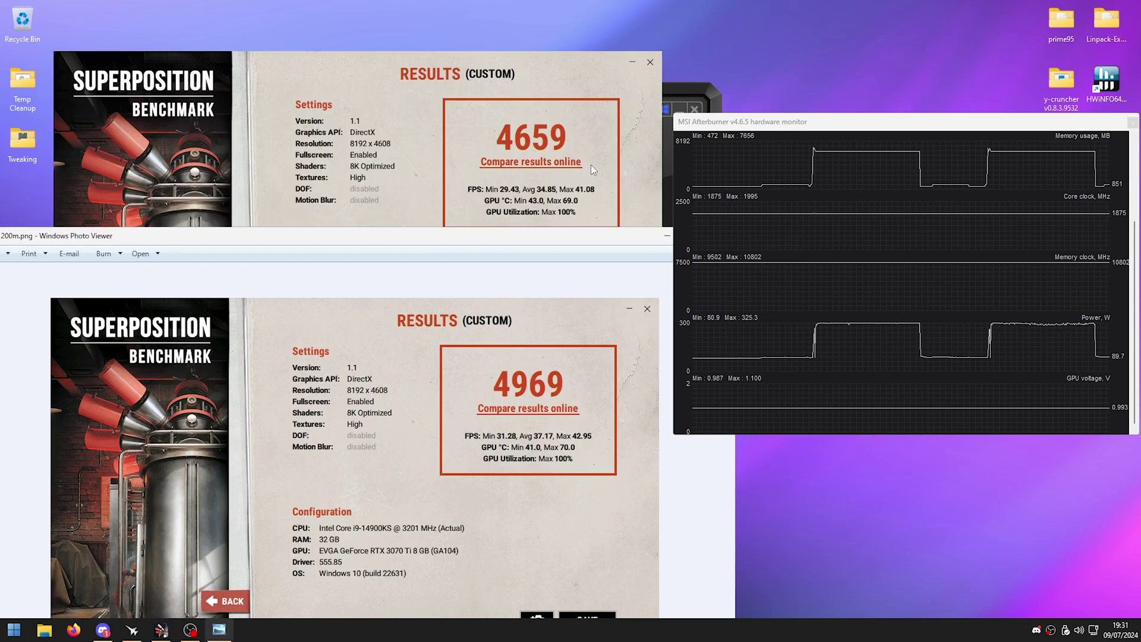
left_click_drag(620, 242, 564, 238)
left_click(657, 233)
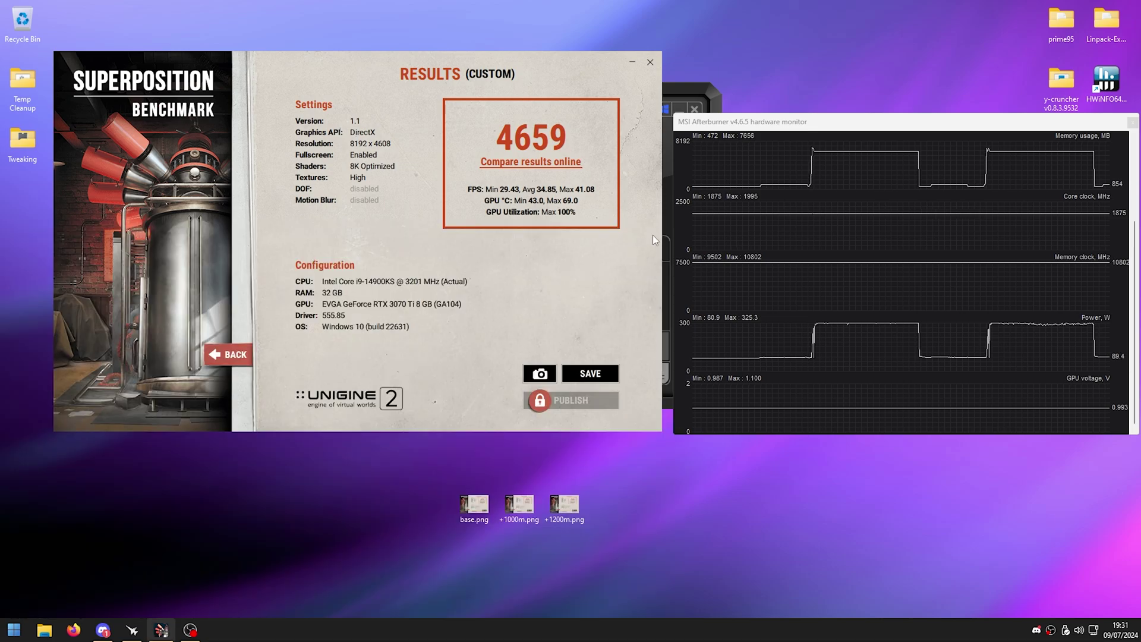
left_click_drag(520, 81, 505, 63)
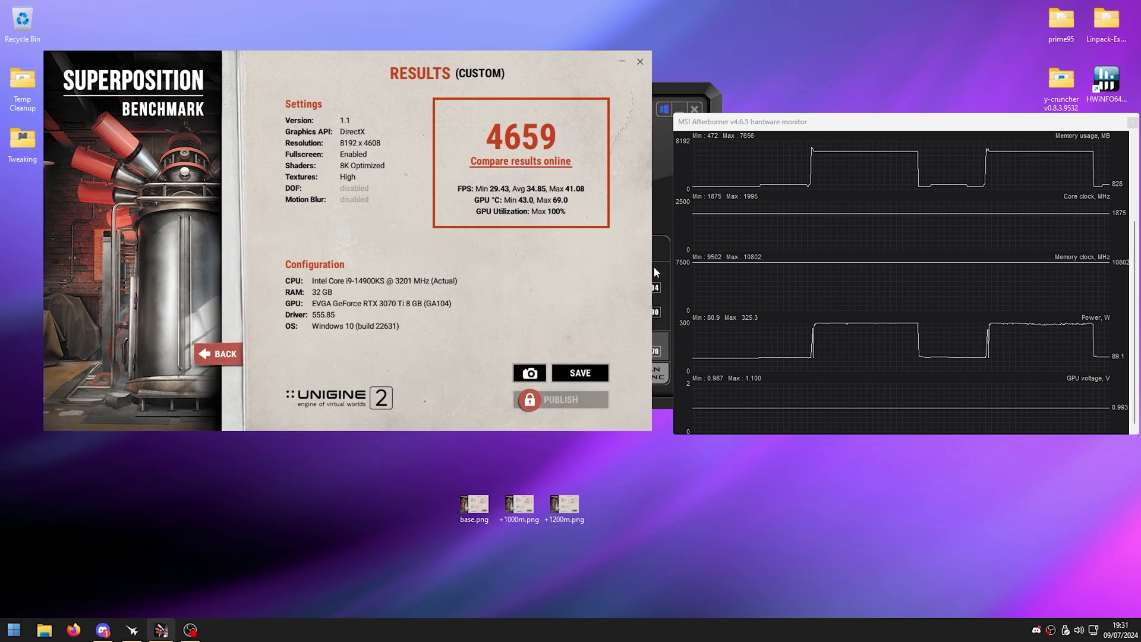
Enter +1200 as Afterburner's memory clock offset again.
left_click(664, 205)
left_click(526, 313)
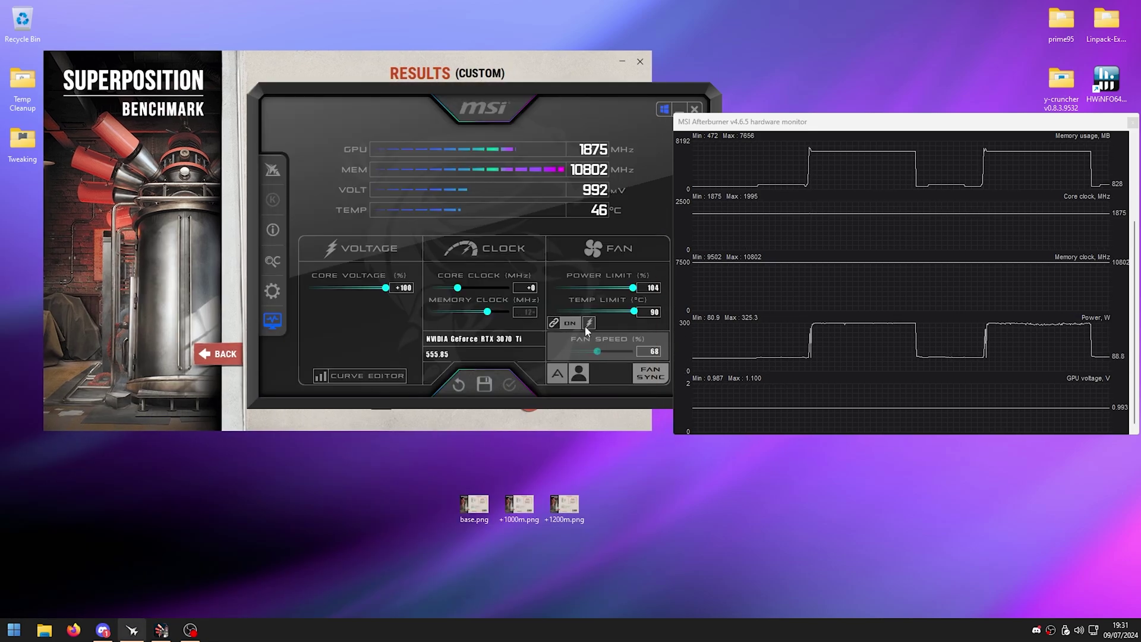
type("1200")
key("Return")
Apply the +1200 memory offset, bringing memory to 10702 MHz, and review the monitor graphs.
left_click(510, 385)
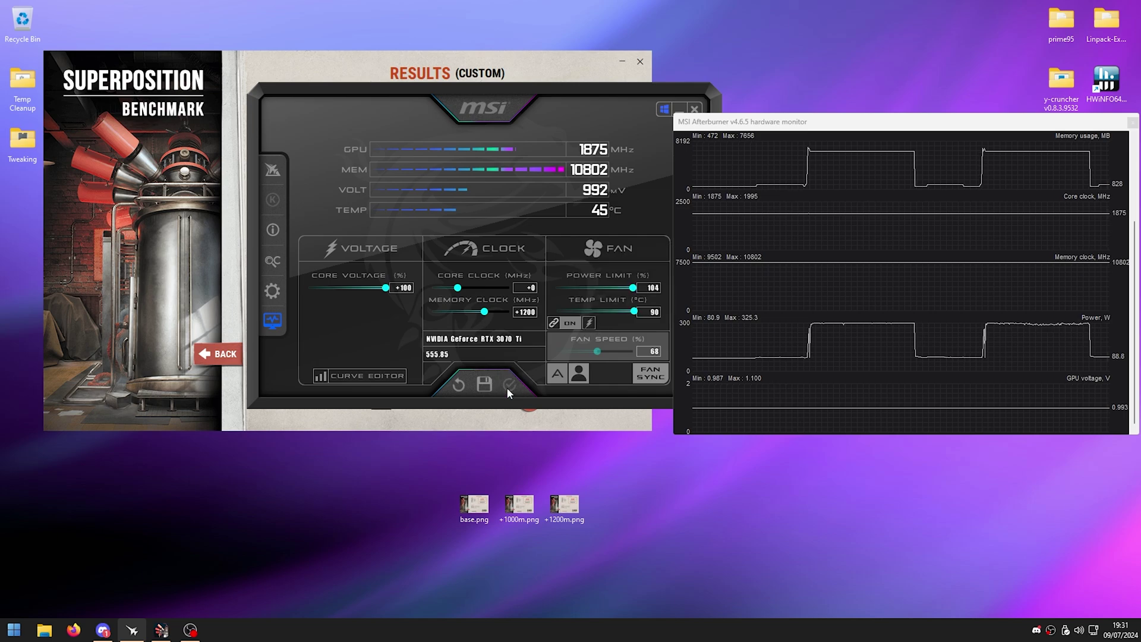
mouse_move(710, 366)
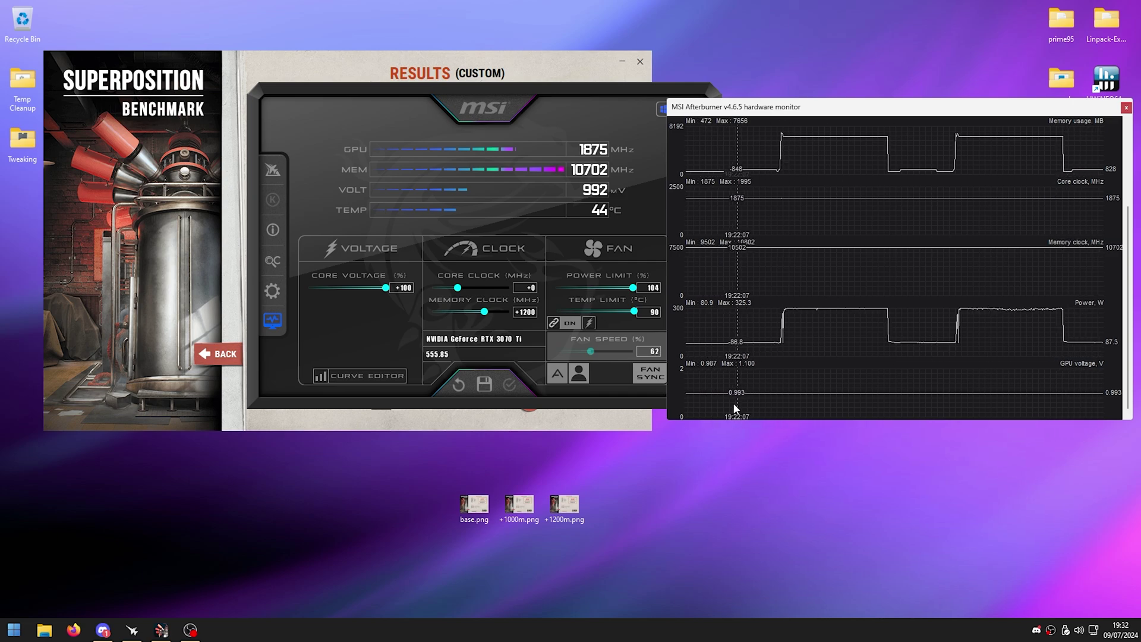
scroll(743, 408, "up", 2)
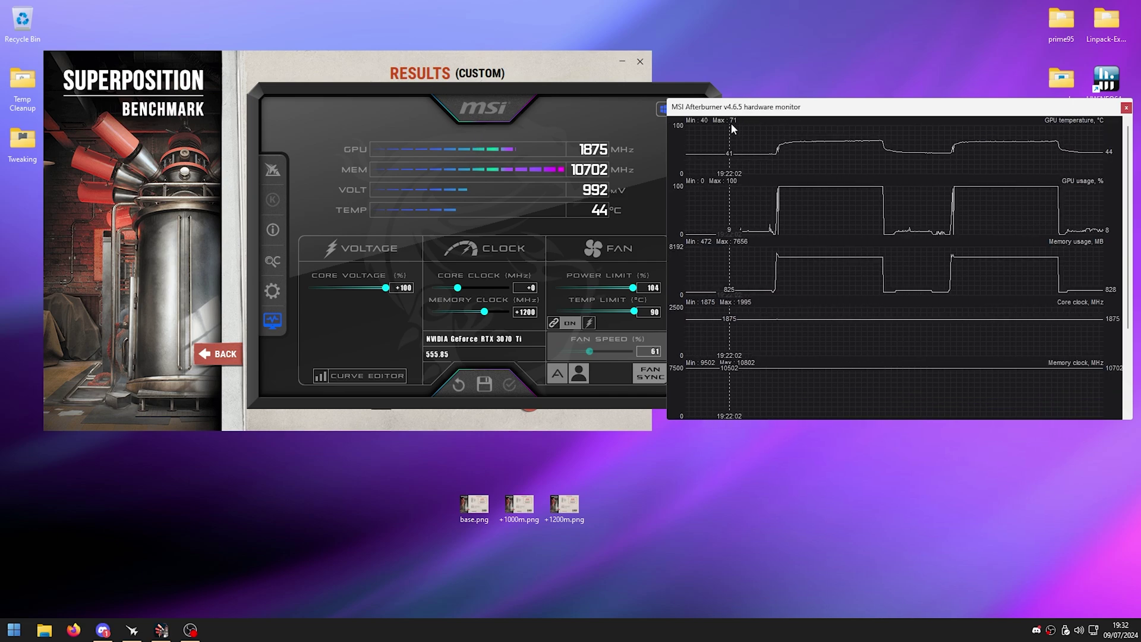
scroll(808, 179, "down", 2)
left_click_drag(553, 209, 453, 232)
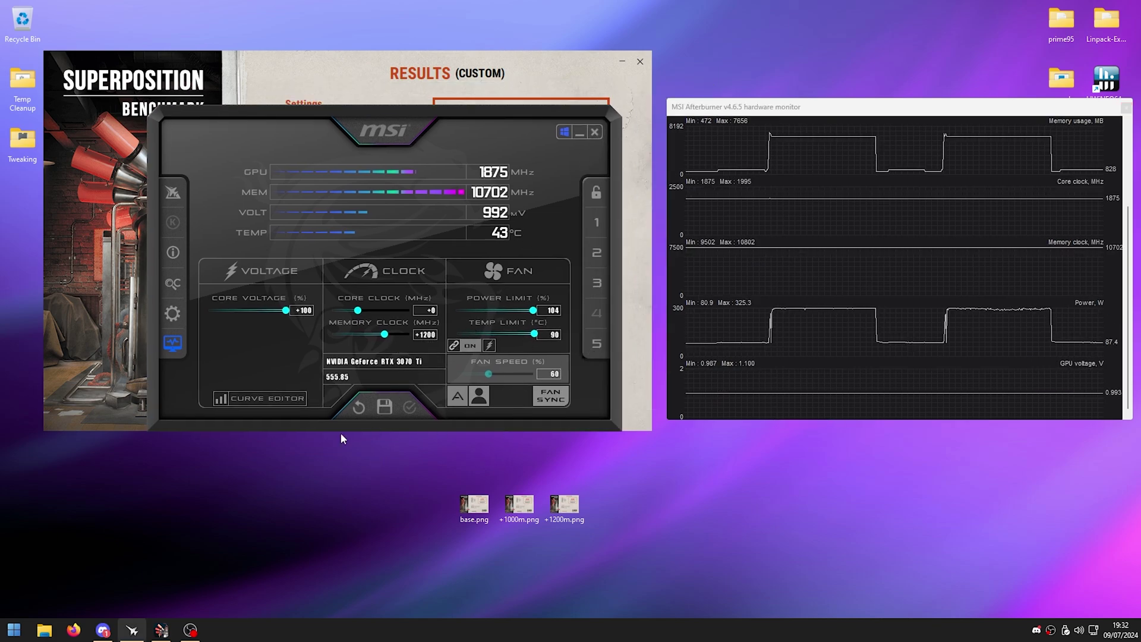
left_click_drag(359, 127, 376, 123)
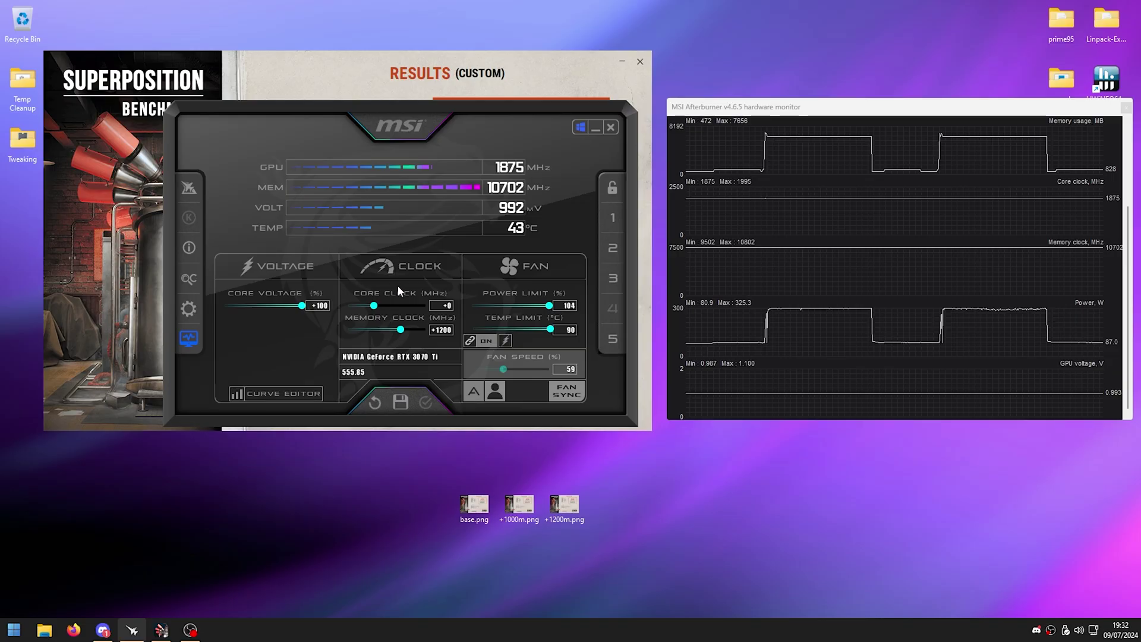
Set a +100 core clock offset and apply it, lifting the GPU to 1965 MHz.
left_click(275, 394)
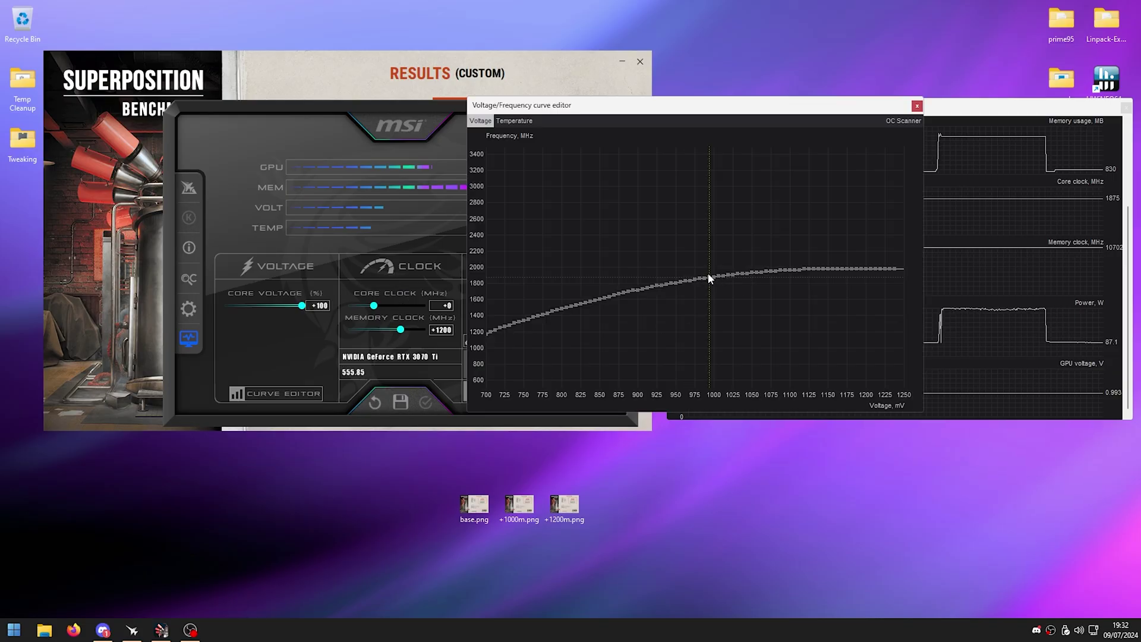
left_click(918, 105)
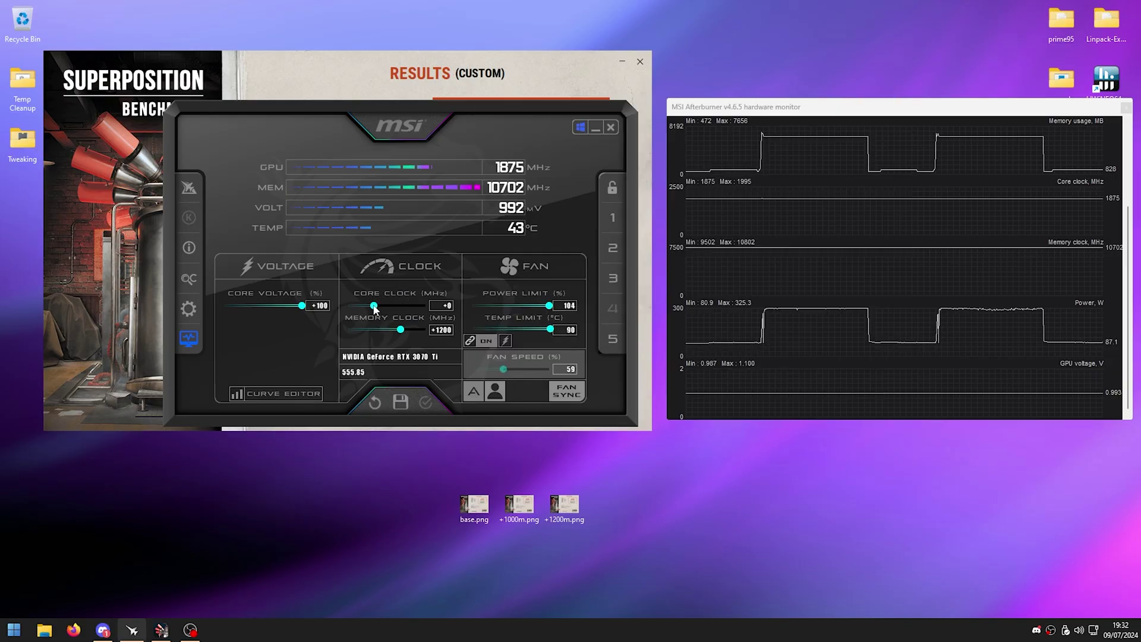
left_click(441, 307)
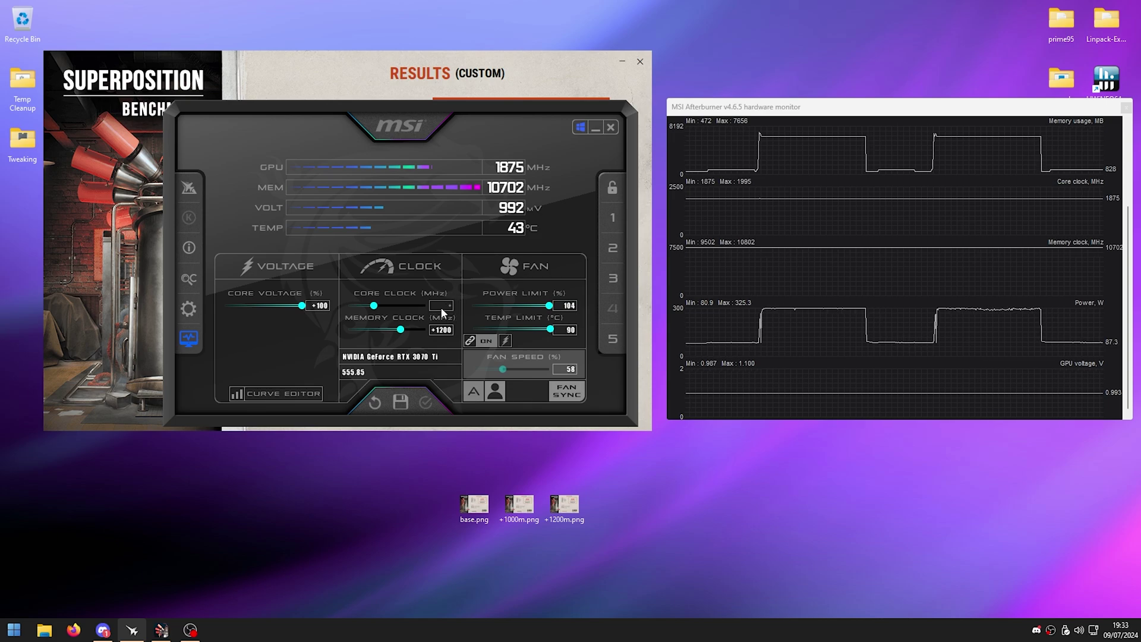
type("100")
key("Return")
left_click(427, 402)
left_click_drag(406, 109, 397, 120)
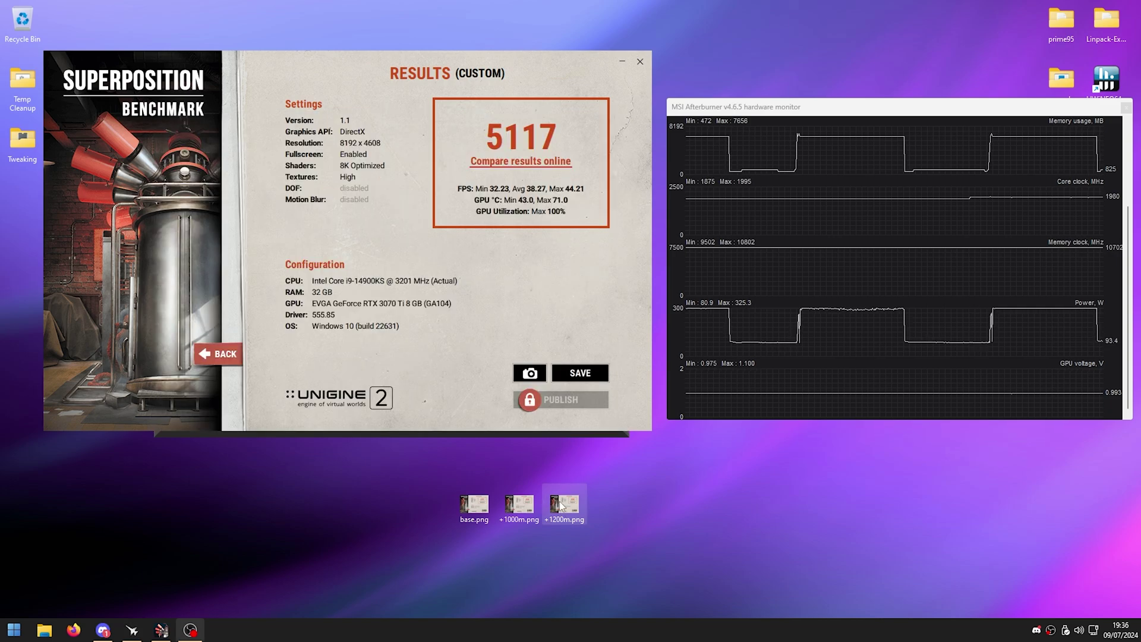
Compare the new result against +1200m.png, then move the results window left over Afterburner.
double_click(564, 504)
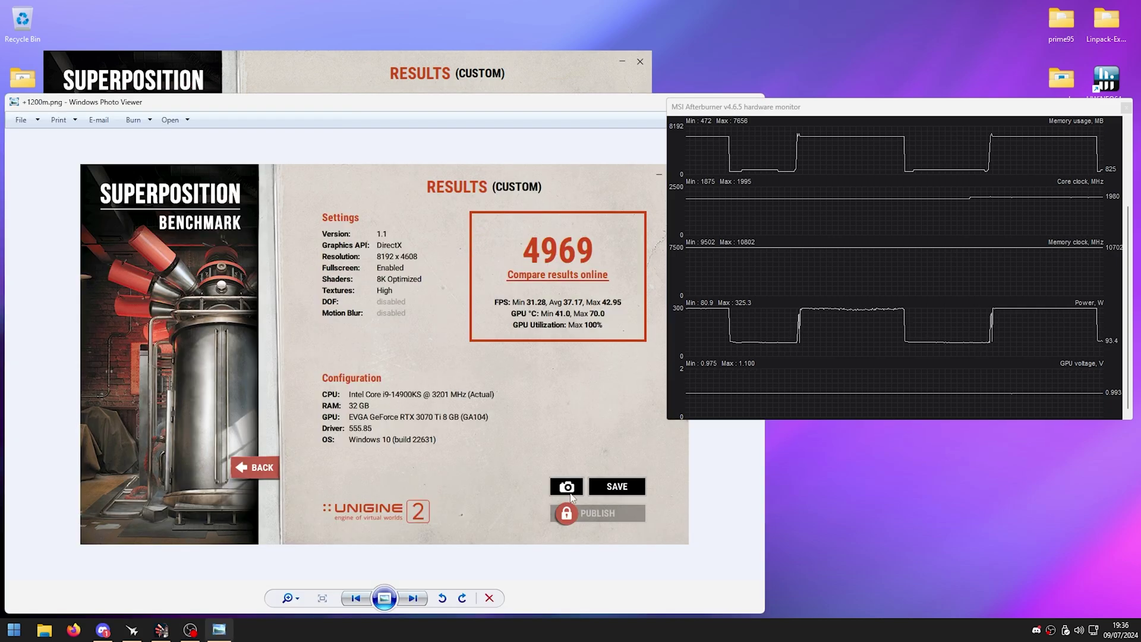
left_click_drag(438, 109, 498, 248)
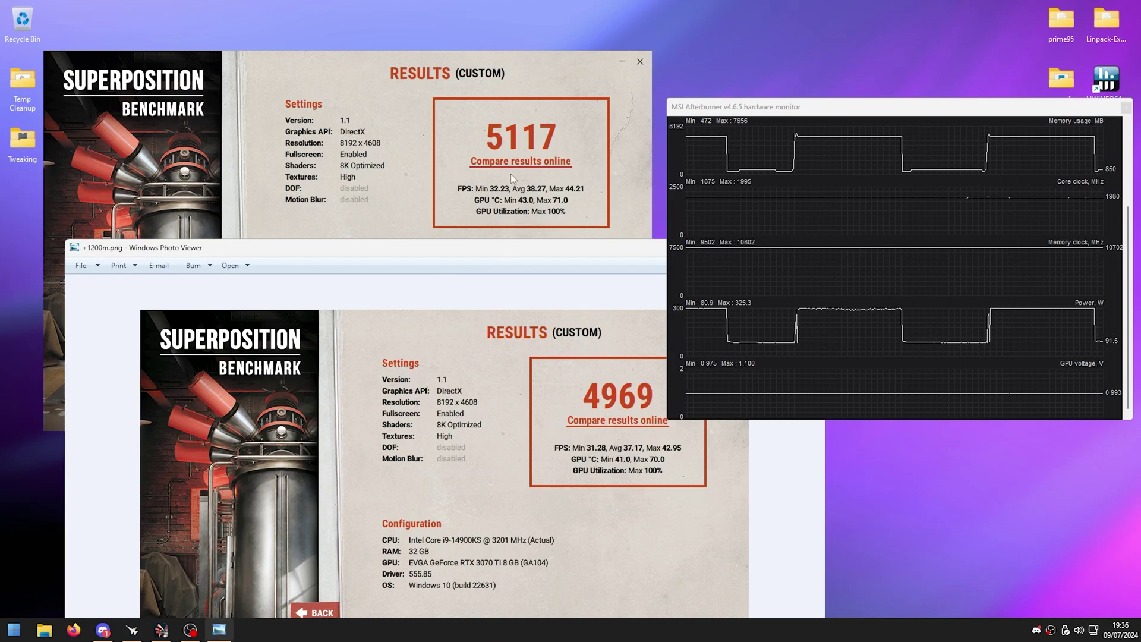
left_click_drag(526, 259, 468, 245)
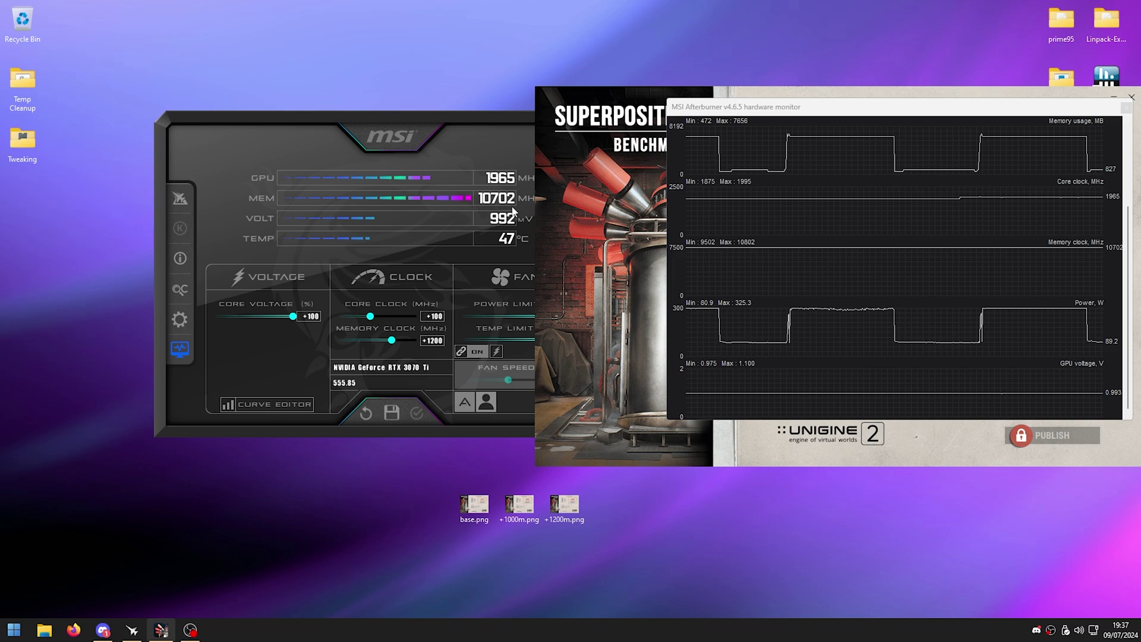
left_click_drag(618, 95, 195, 95)
left_click_drag(318, 114, 255, 95)
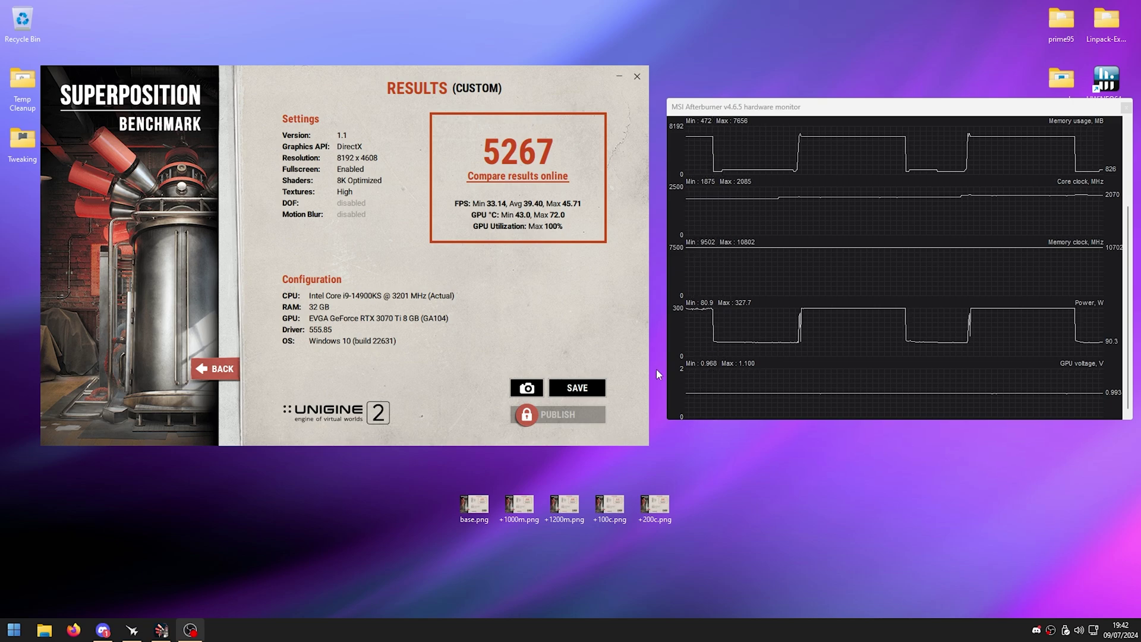
Lock the voltage curve at 968 mV and apply the +200 core overclock.
left_click(132, 630)
key("ctrl+f")
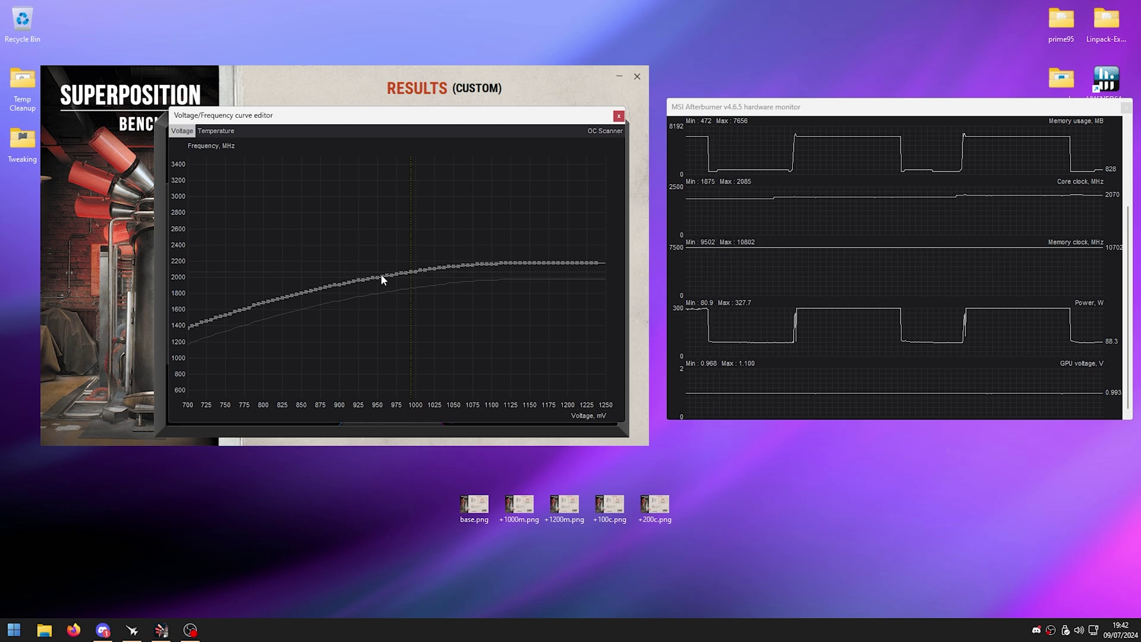
left_click(390, 274)
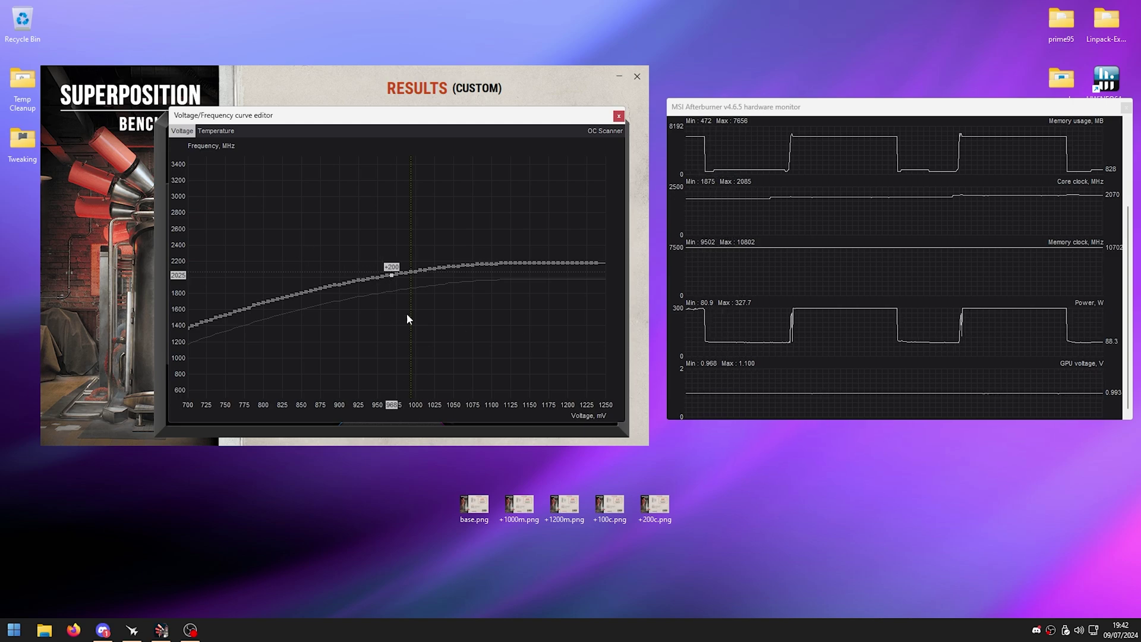
key("l")
left_click_drag(398, 115, 803, 76)
left_click_drag(732, 76, 777, 83)
left_click(415, 413)
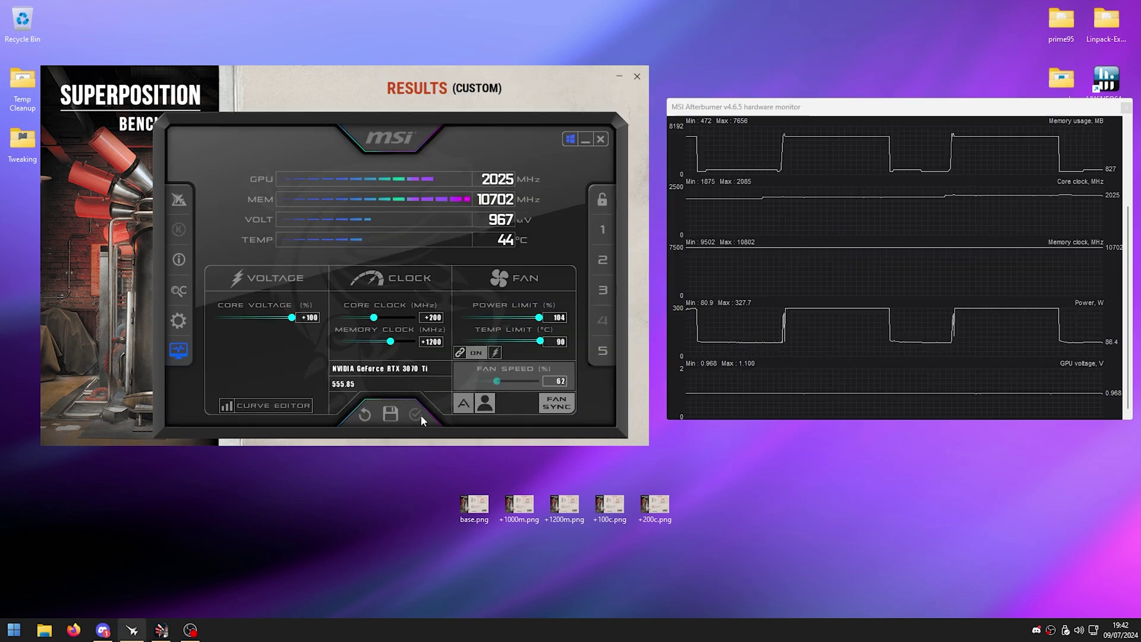
left_click(423, 99)
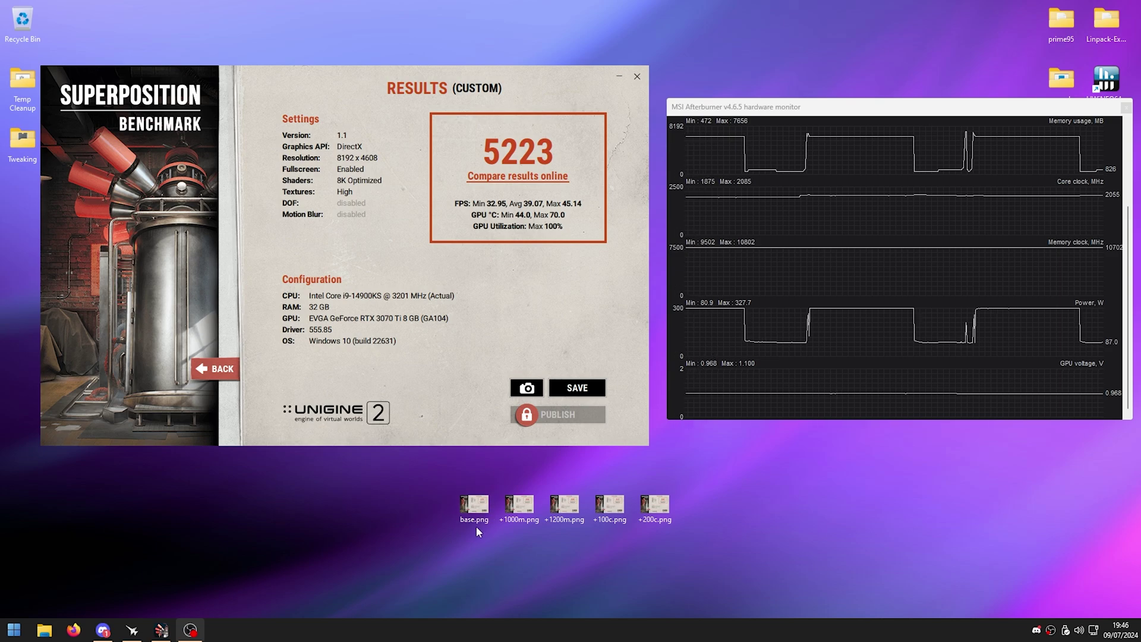
Dismiss the Benchmark Crashed message from the +250 core attempt.
left_click(132, 630)
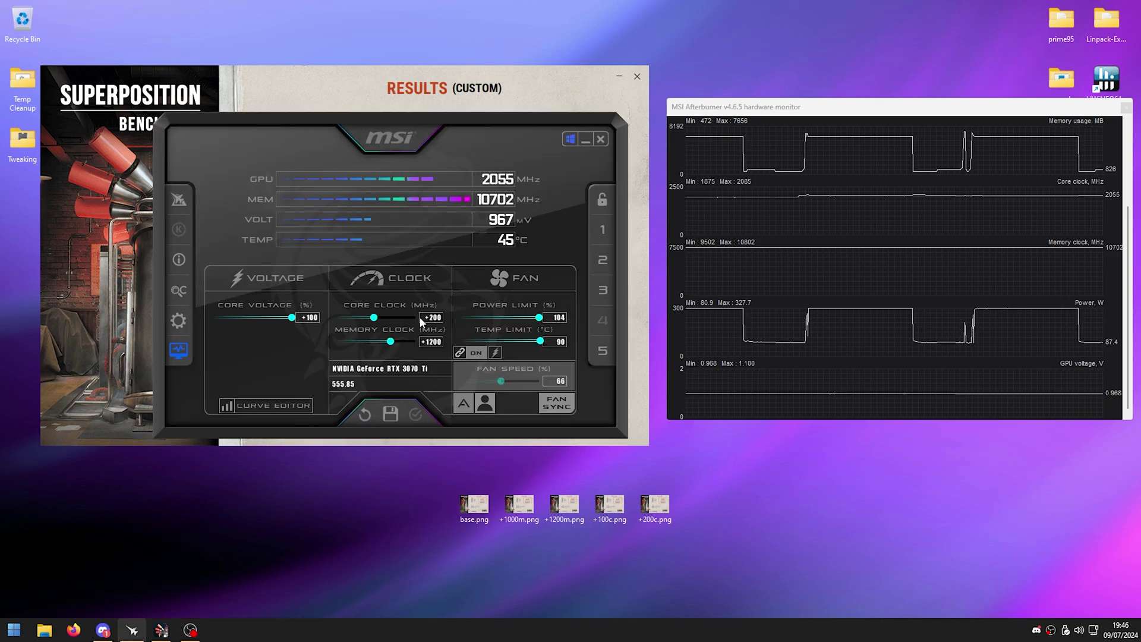
left_click_drag(390, 116, 423, 117)
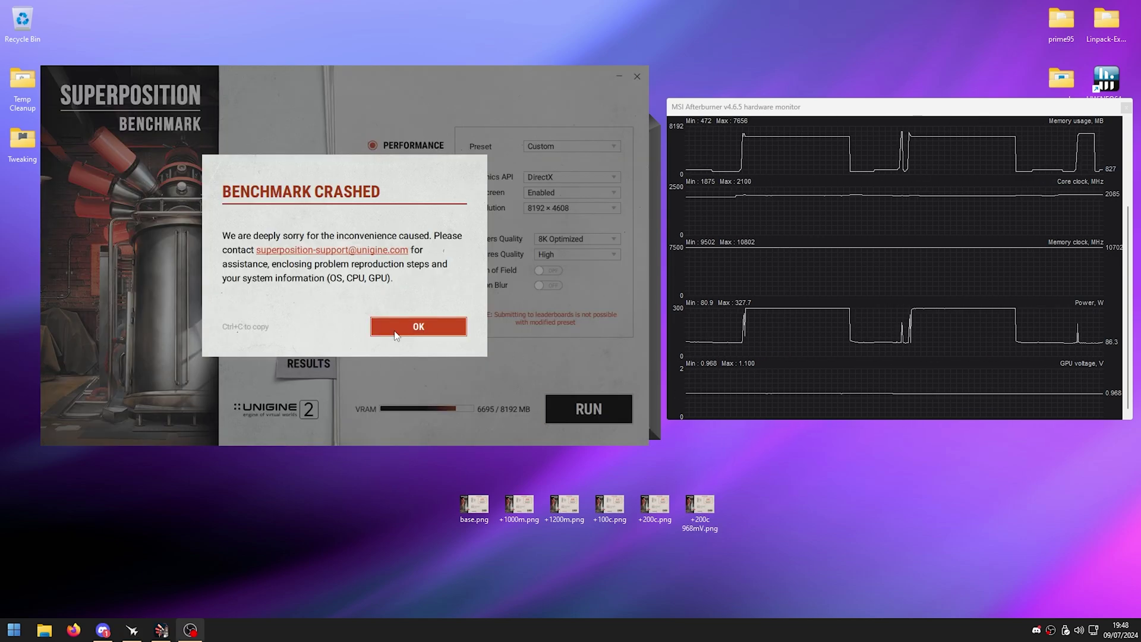
left_click(393, 327)
Lower the Afterburner core clock offset to +230.
left_click(132, 630)
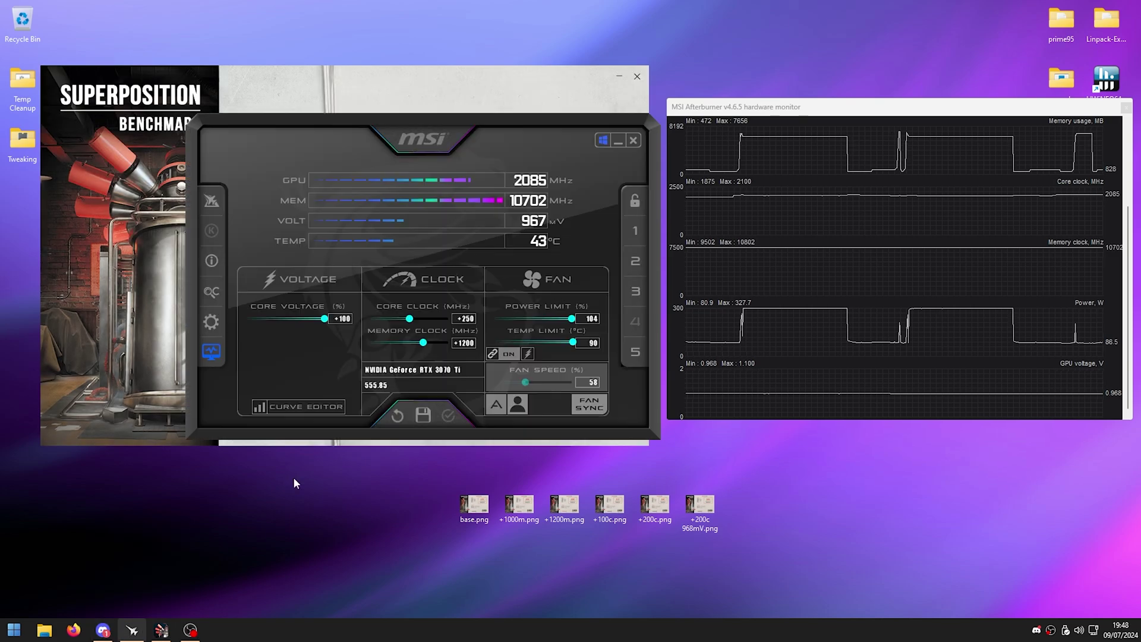
left_click(464, 319)
type("230")
key("Return")
left_click_drag(451, 123, 406, 109)
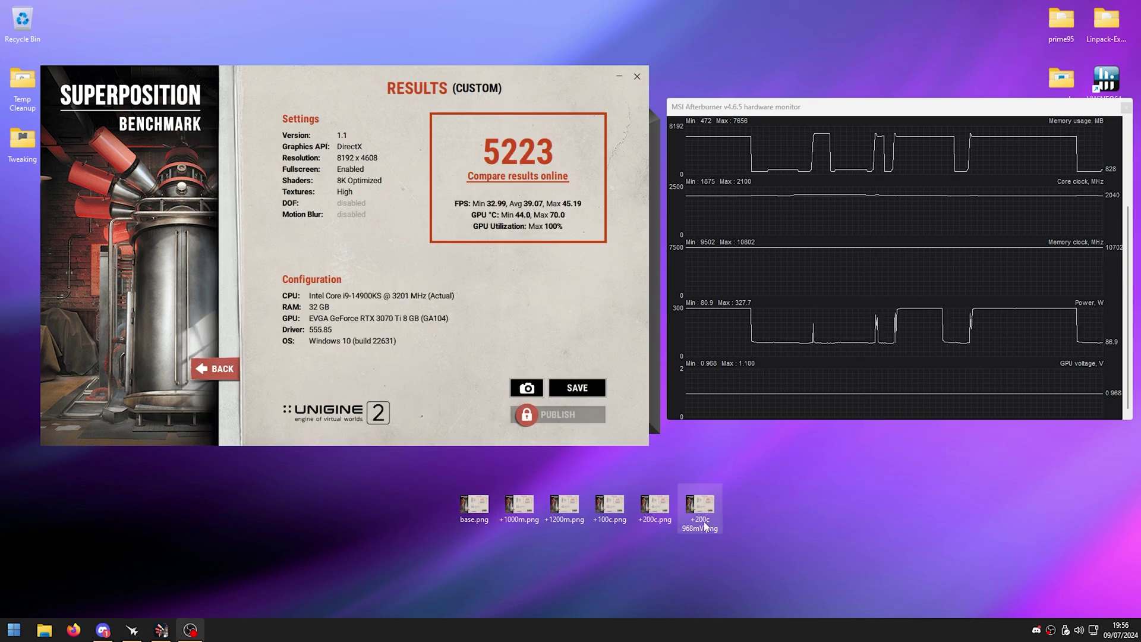
Store the current +200 core / +1200 memory overclock in Afterburner profile 5, then show the desktop.
left_click(654, 255)
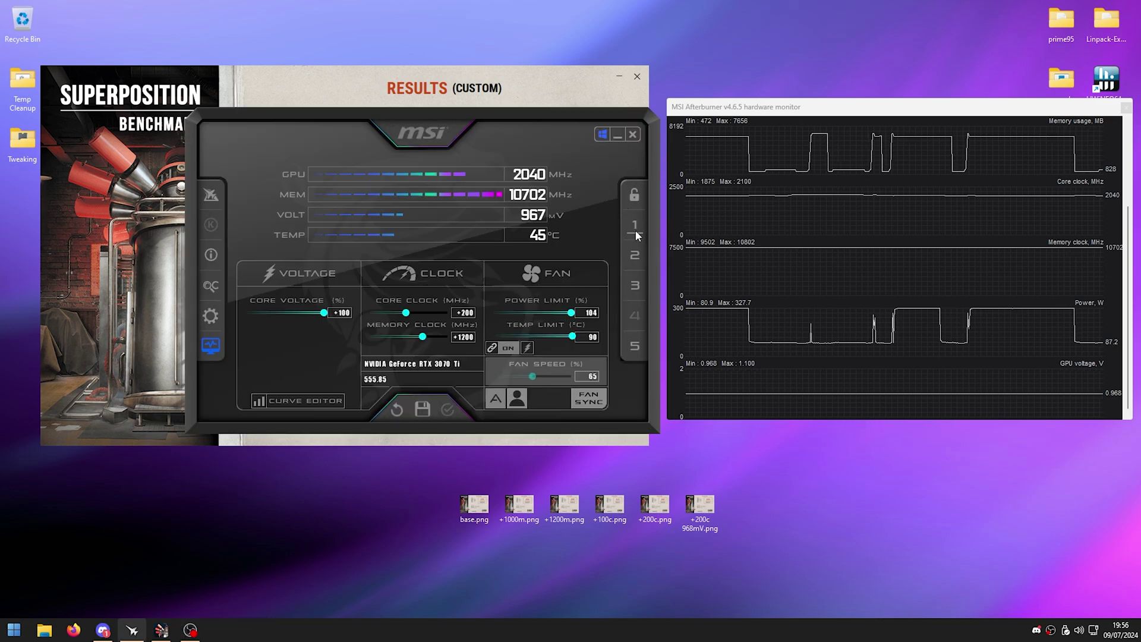
left_click(635, 346)
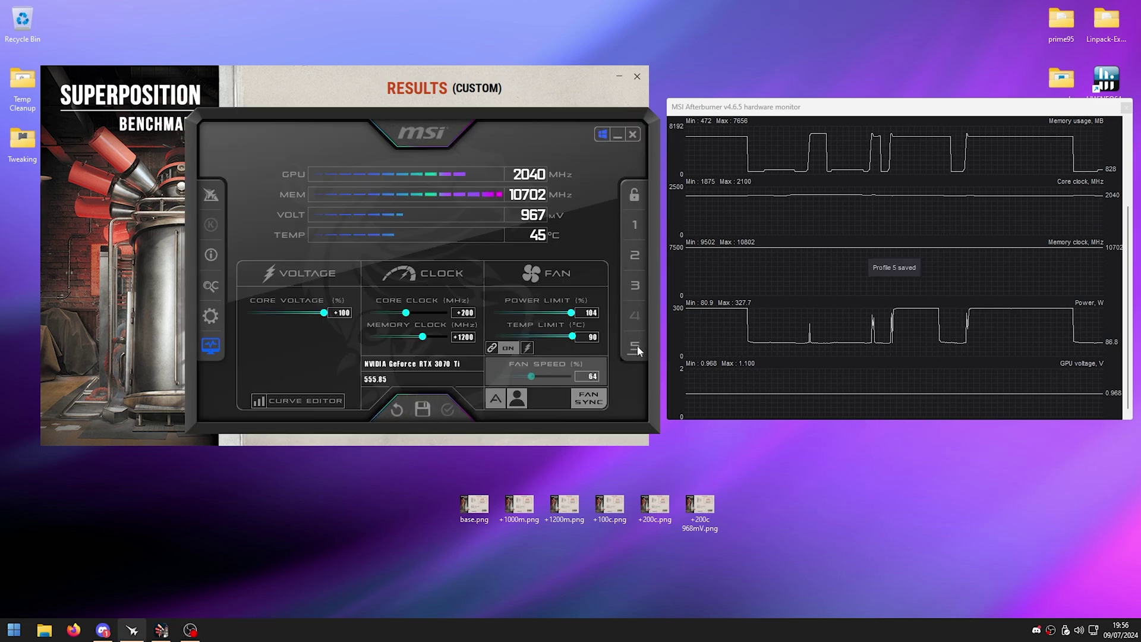
mouse_move(699, 362)
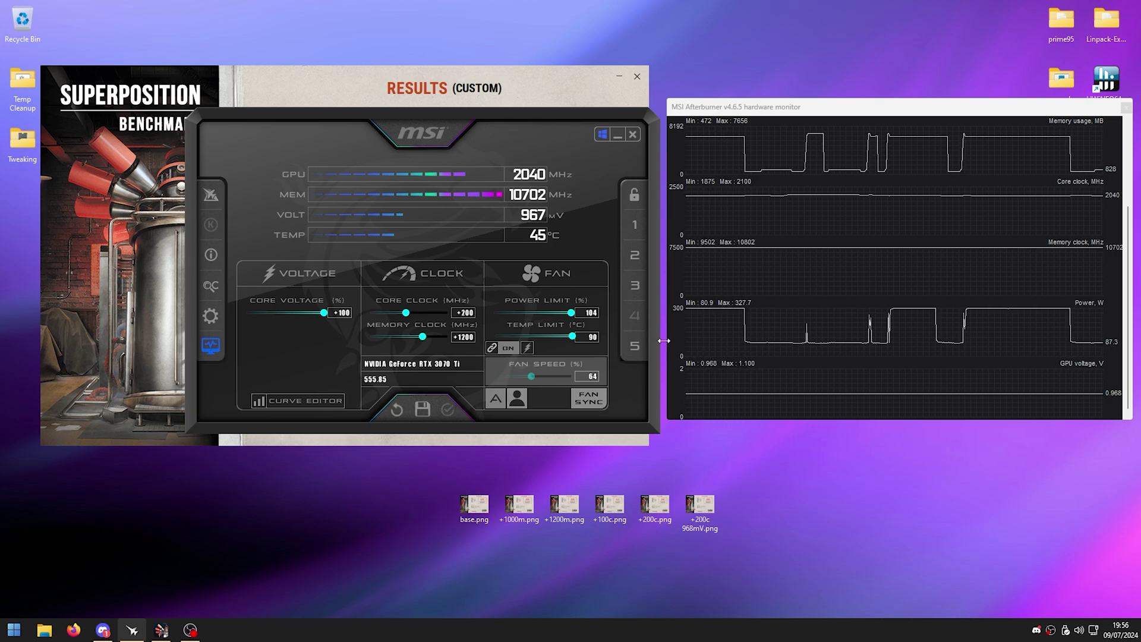
left_click(619, 76)
Open the GPU OC folder and launch VRAM Test Vulkan v0.5.0.exe.
double_click(514, 256)
left_click_drag(452, 82, 347, 66)
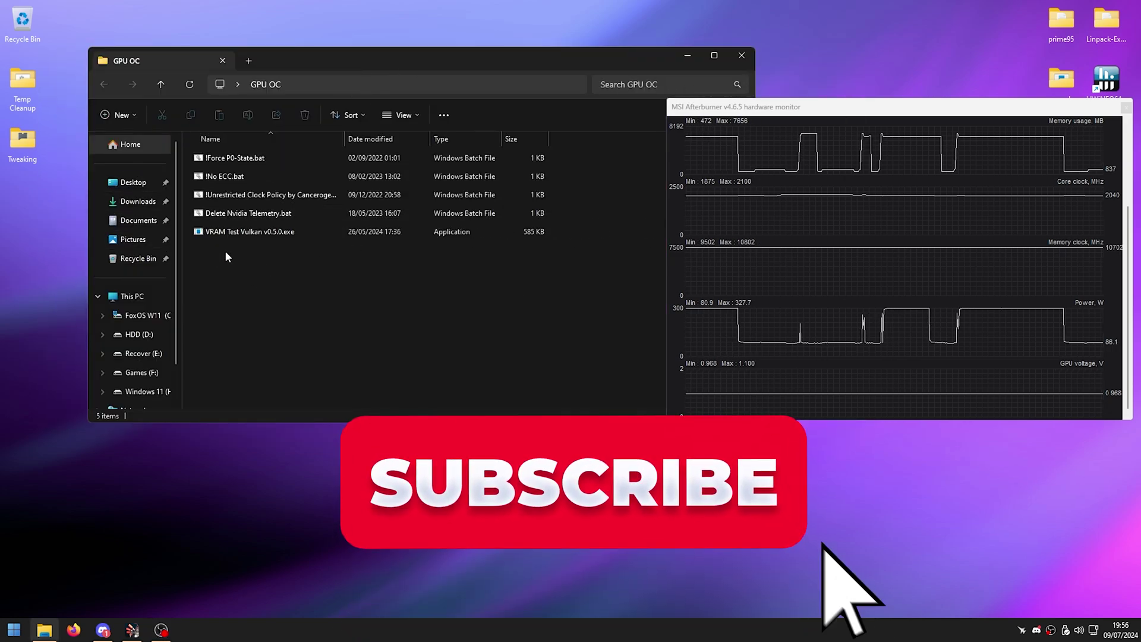
left_click(252, 235)
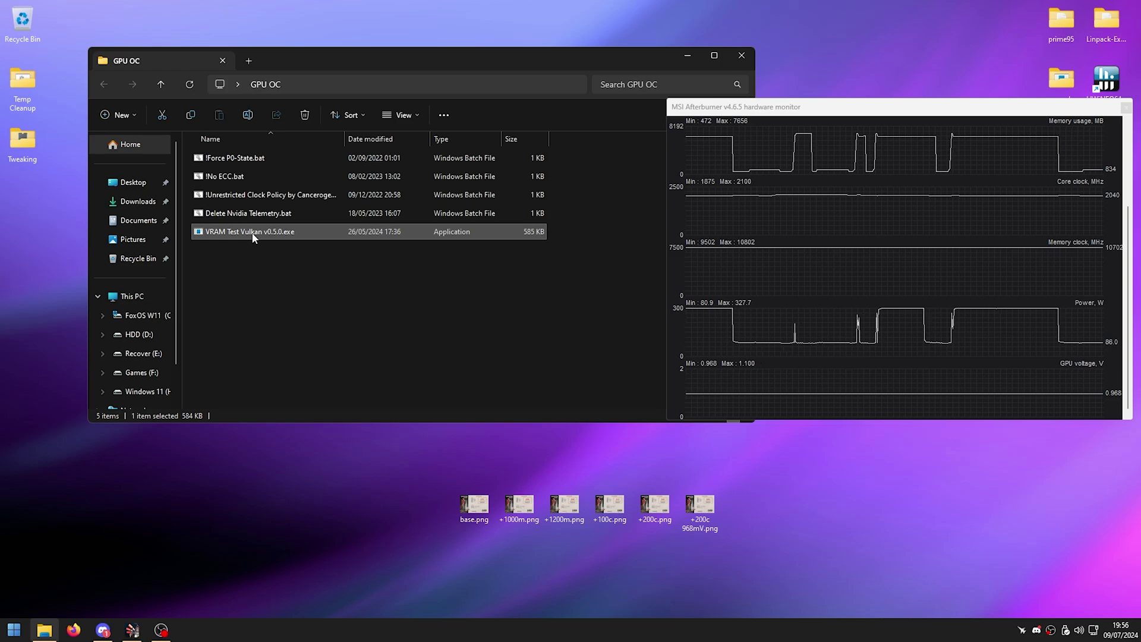
double_click(448, 239)
Let the VRAM Test Vulkan run finish with PASSed, then return to the GPU OC folder.
left_click_drag(343, 150, 293, 107)
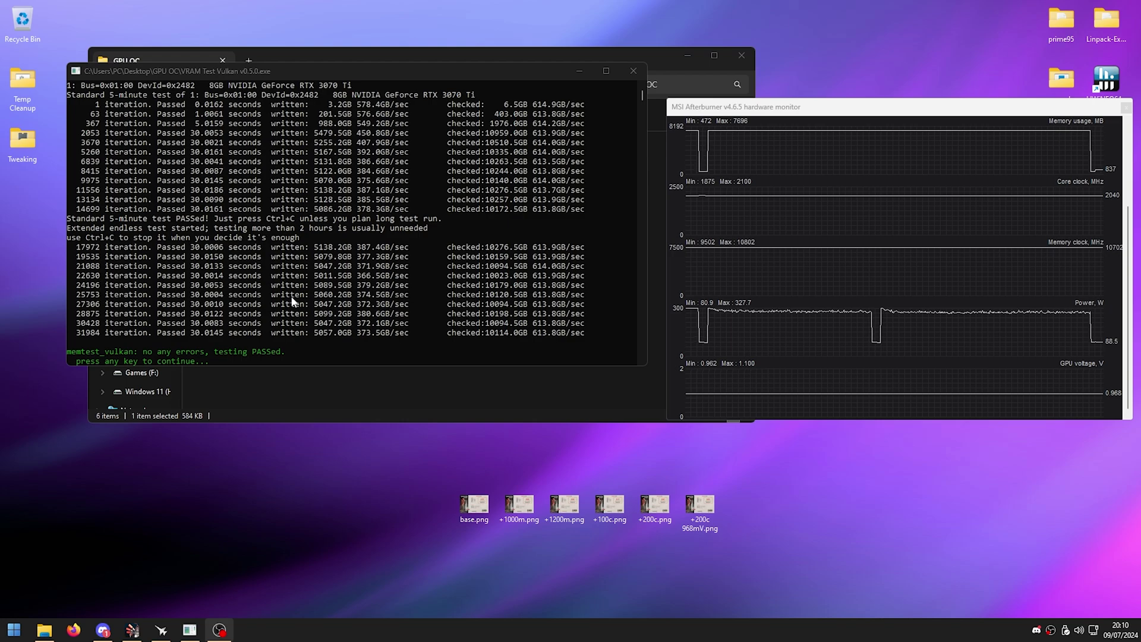
left_click_drag(306, 70, 313, 68)
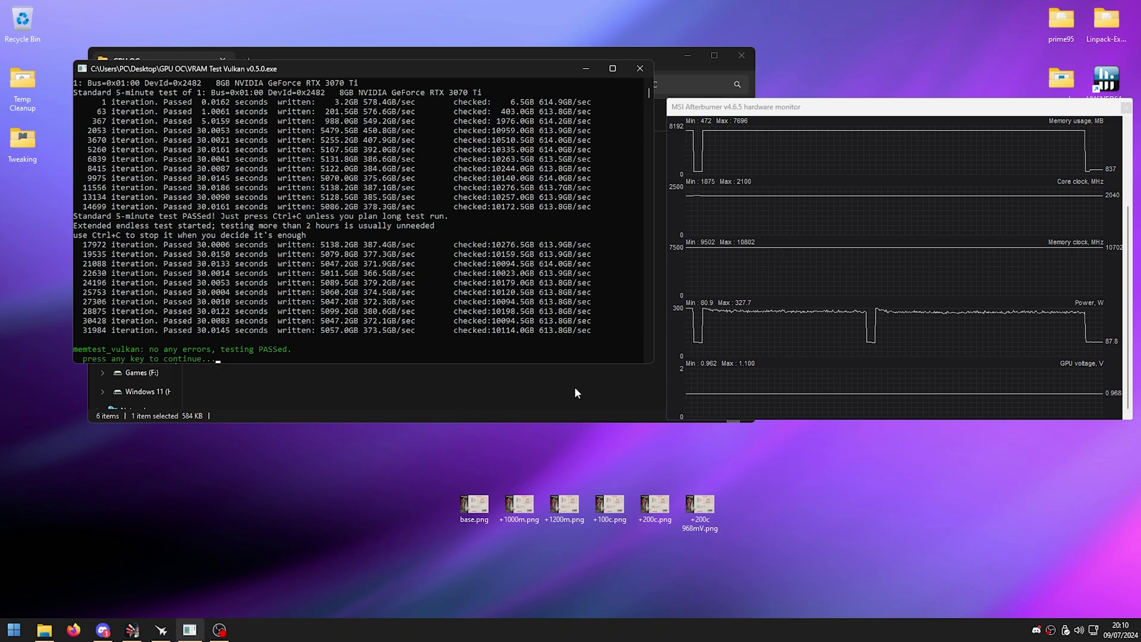
left_click(465, 407)
left_click(394, 82)
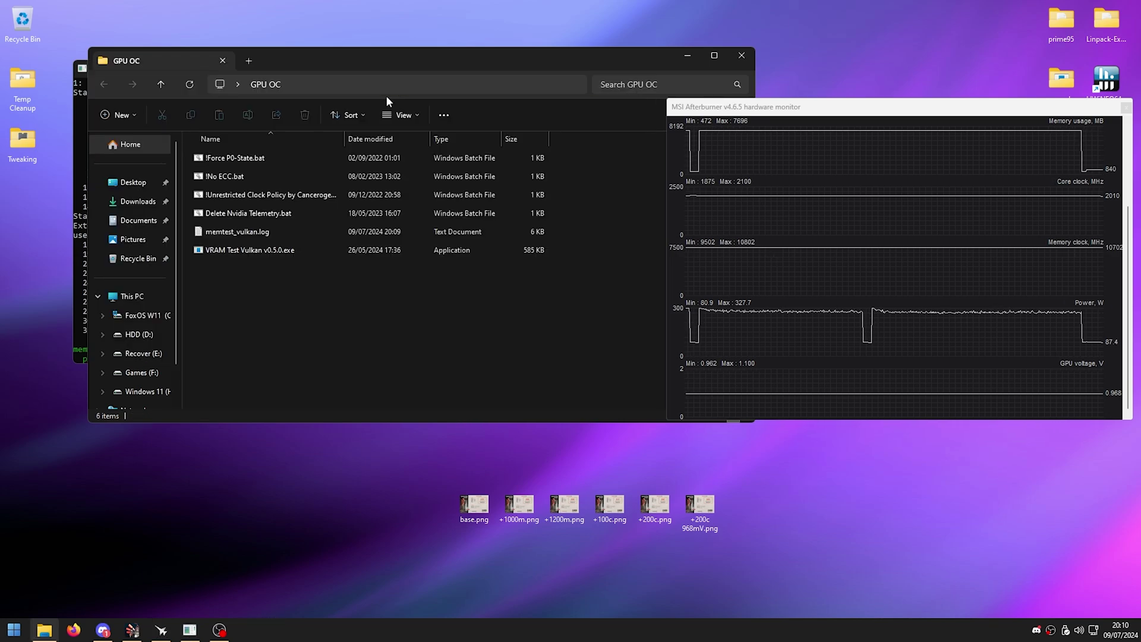
Review the Afterburner overclock, the VRAM test results and the Superposition results window.
left_click(161, 629)
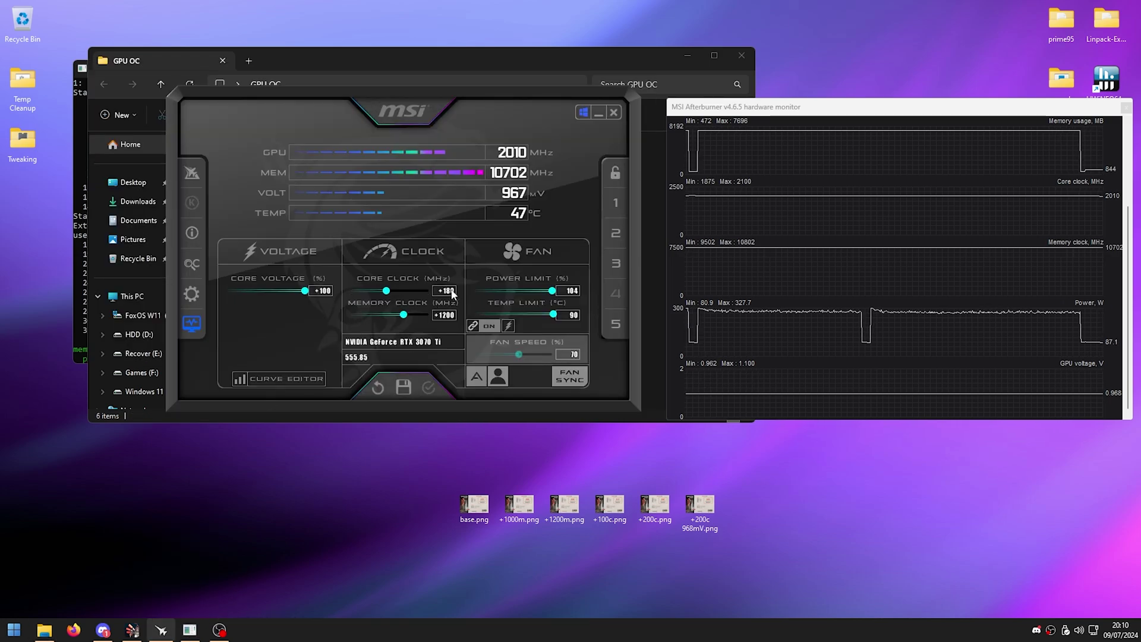
left_click_drag(462, 294, 432, 301)
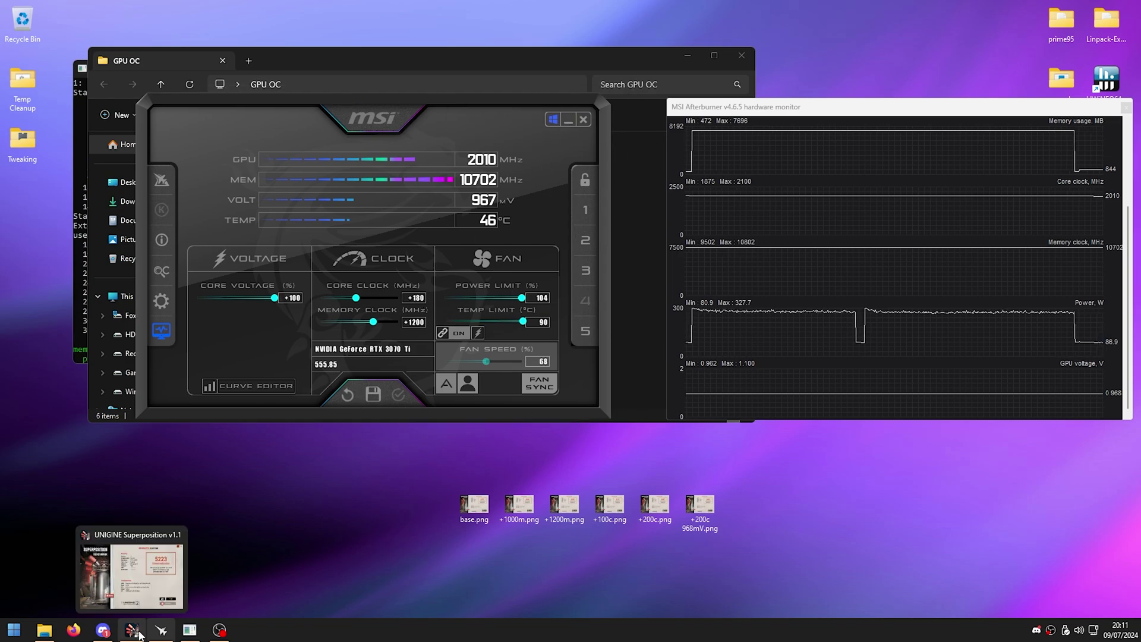
left_click(190, 630)
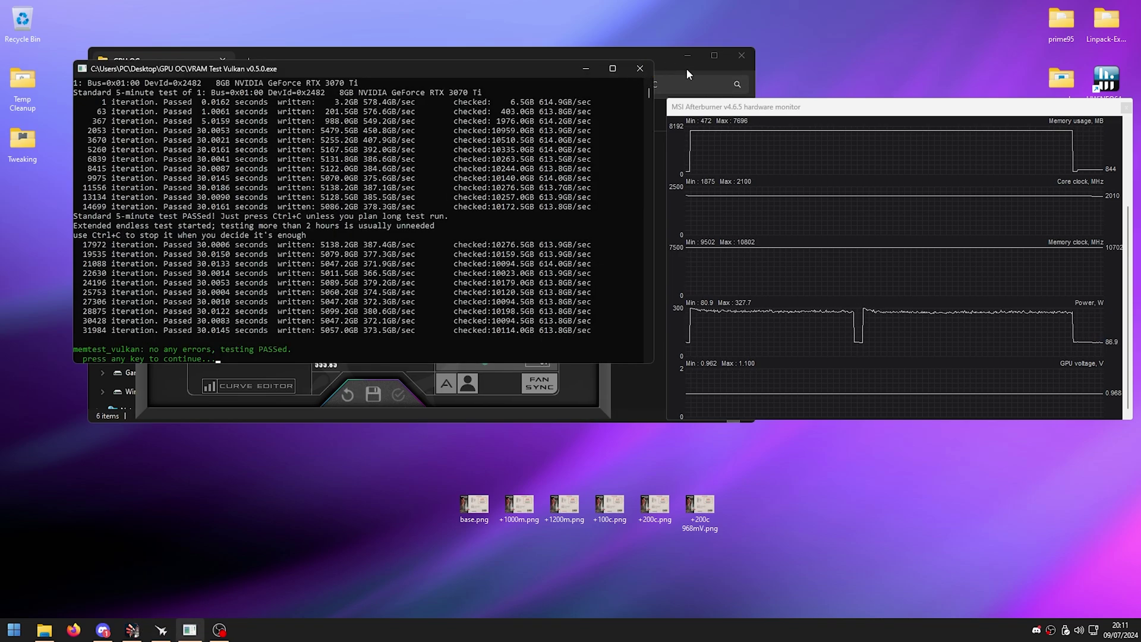
left_click(670, 53)
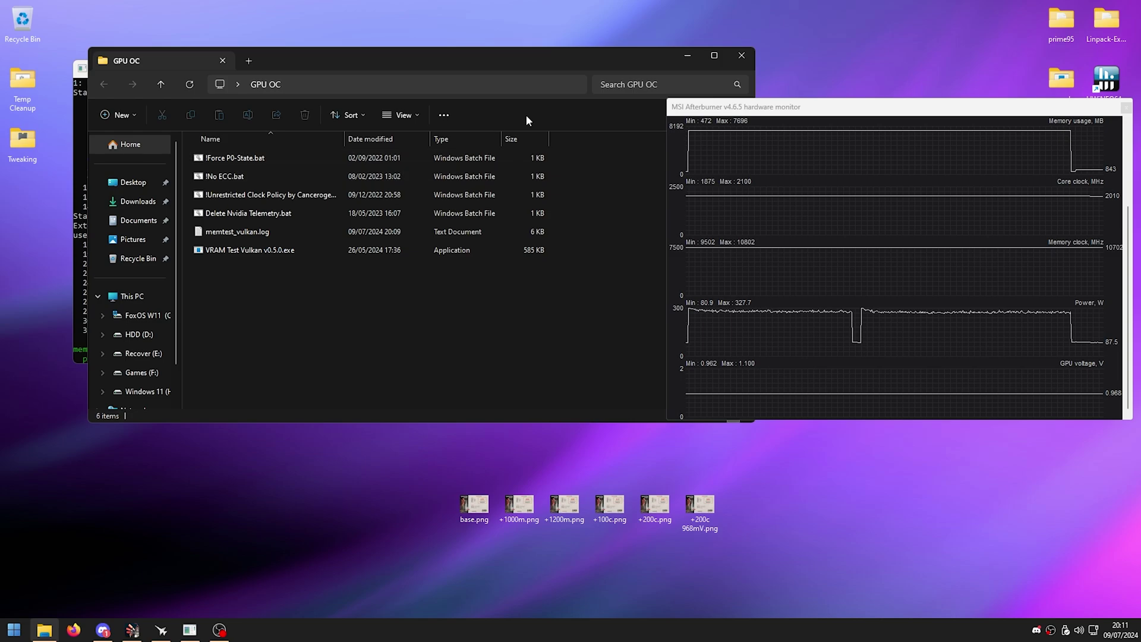
left_click(132, 630)
left_click_drag(366, 73, 356, 52)
Set Superposition's Game mode to the Custom preset at 8192 × 4608, then minimize it.
left_click(214, 348)
left_click(281, 203)
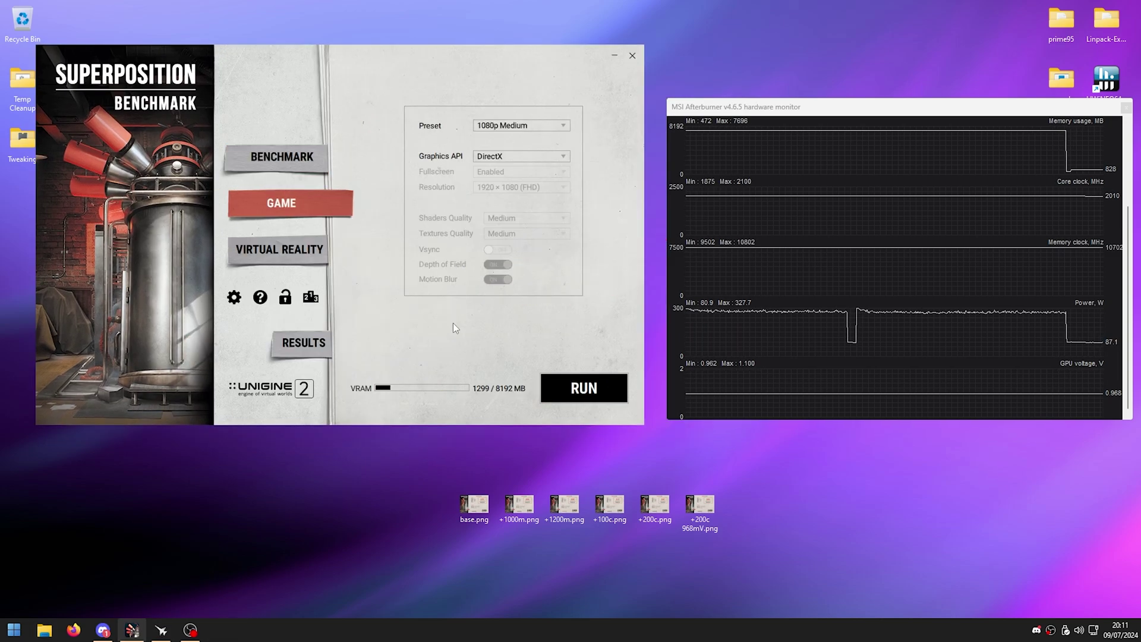
left_click(515, 124)
left_click(517, 131)
left_click(521, 187)
left_click(517, 343)
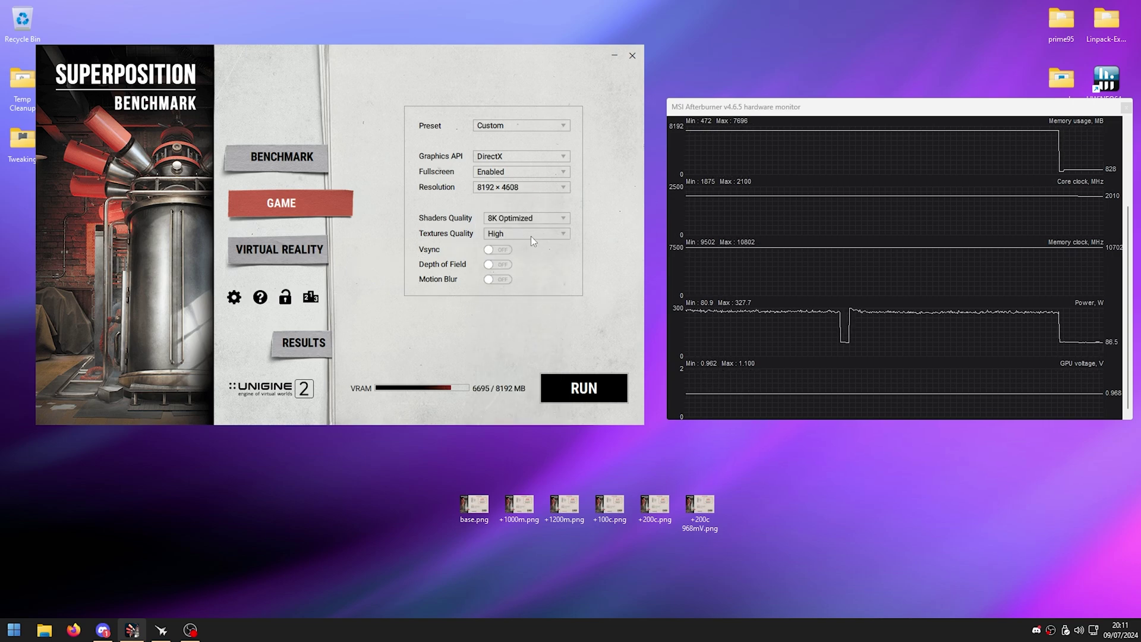
key("super+Down")
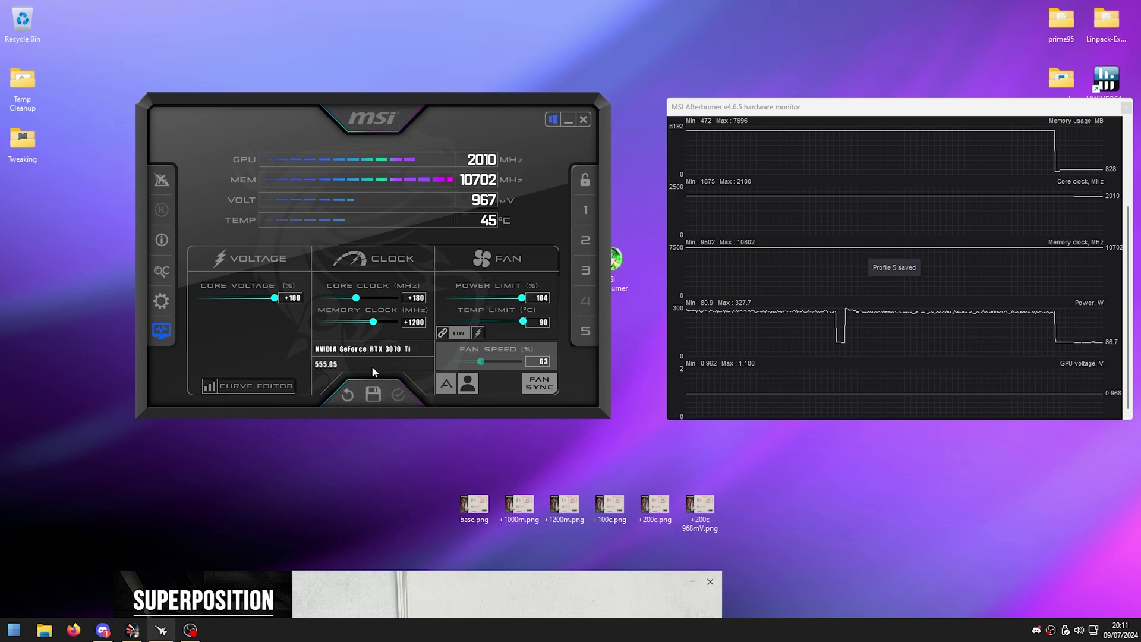
Store the +180 core / +1200 memory overclock in Afterburner profile slot 5.
key("super+Up")
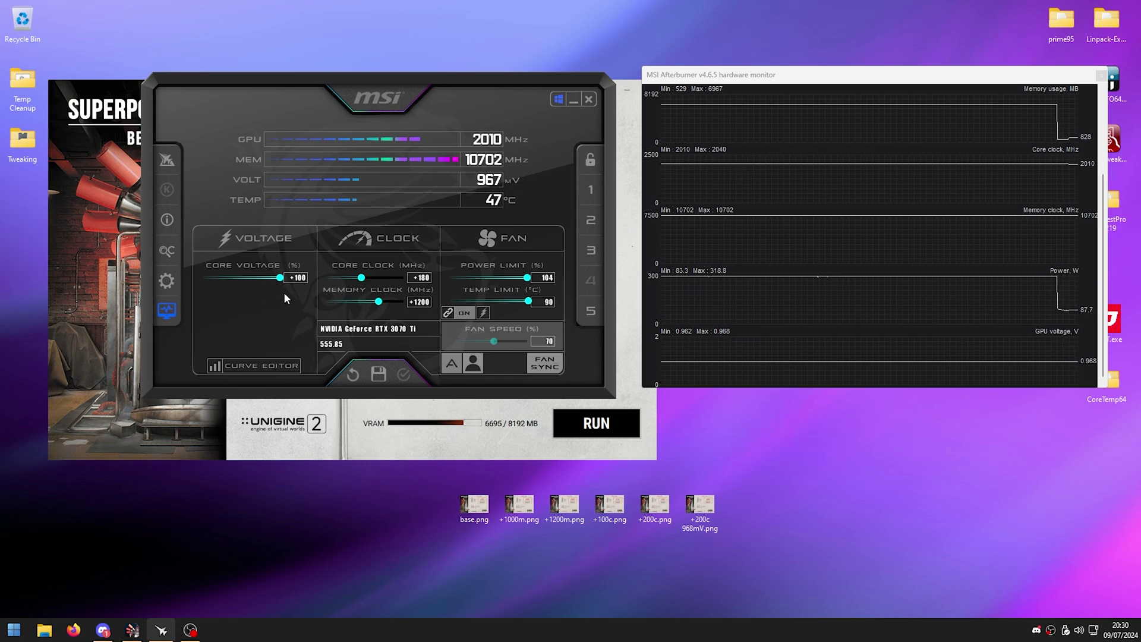
mouse_move(683, 334)
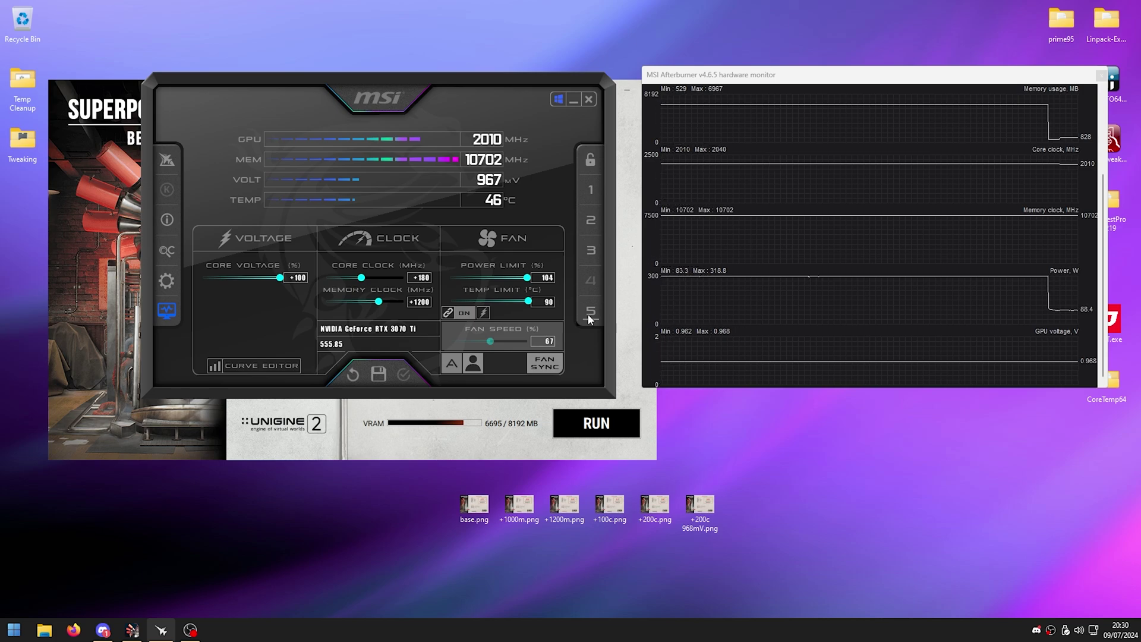
left_click_drag(416, 172, 394, 184)
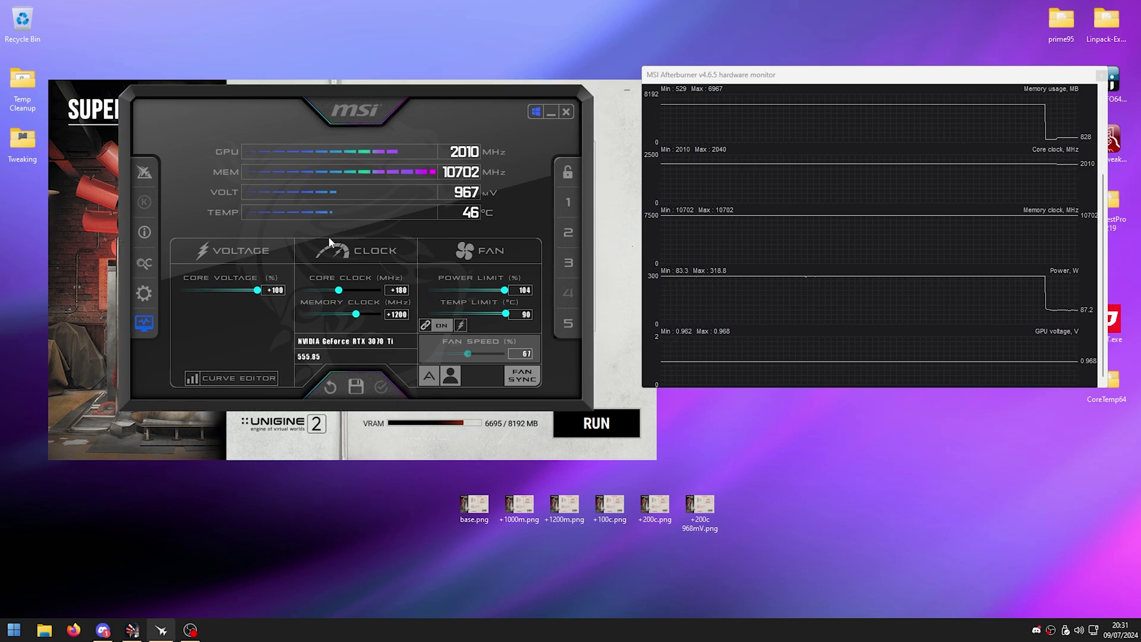
left_click(356, 386)
left_click(568, 324)
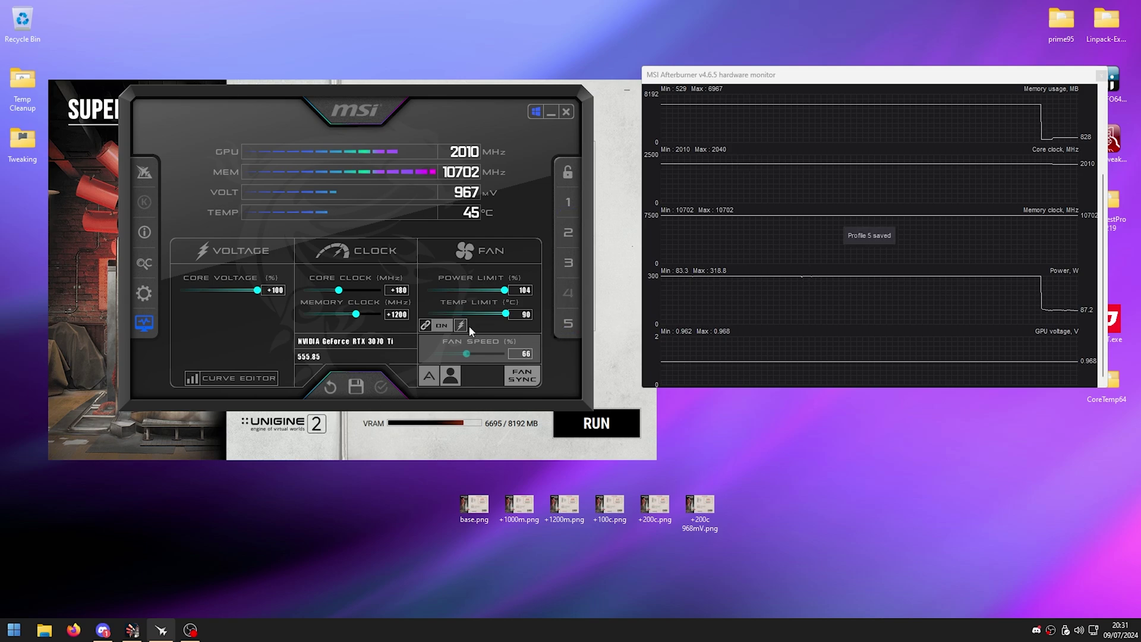